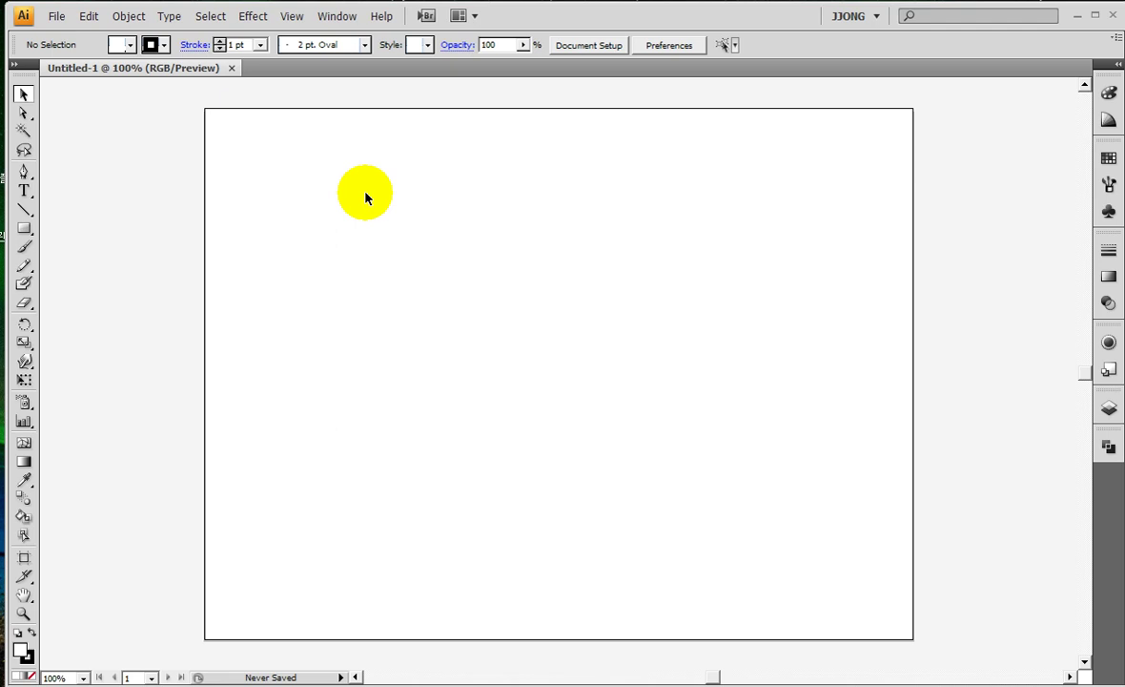
- Annotate the screen with an arrow to the colour settings, a small square and 'jpg', then clear it
key("n")
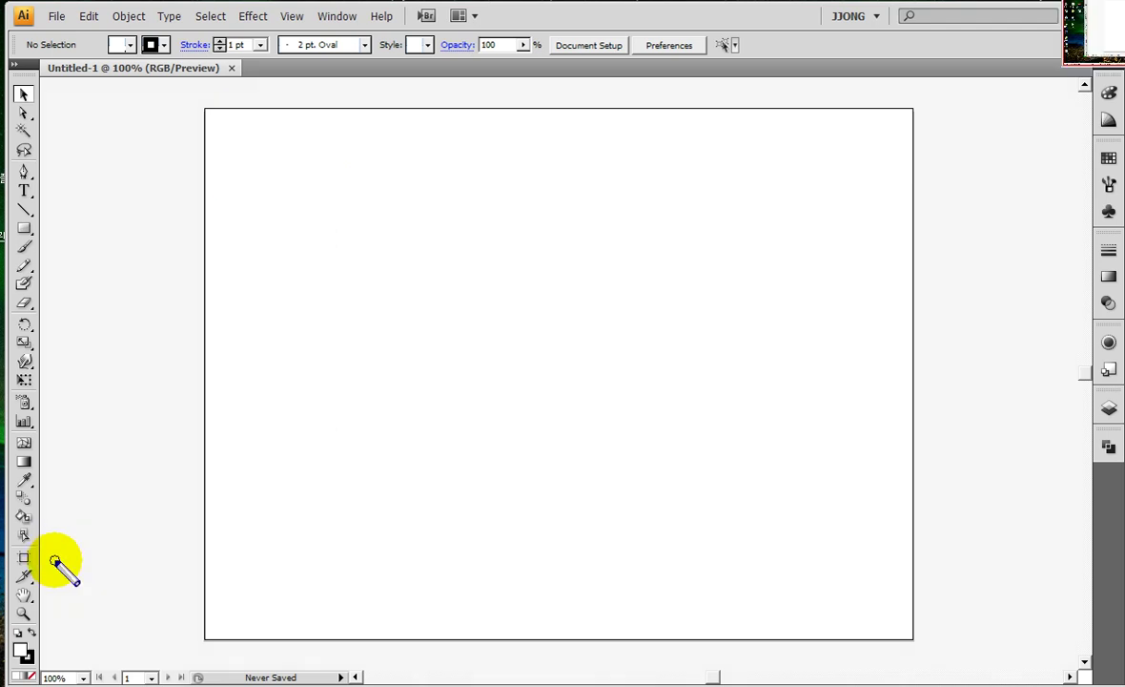
mouse_move(206, 541)
left_mouse_down()
mouse_move(23, 658)
mouse_move(46, 613)
left_mouse_up()
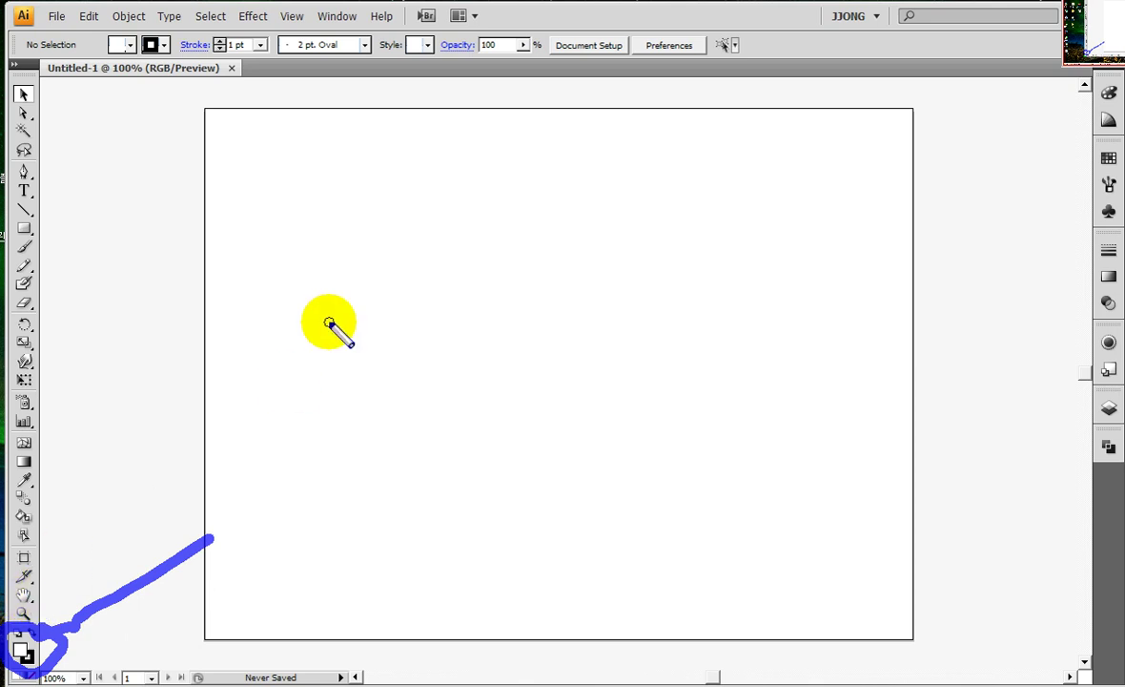
mouse_move(550, 322)
left_mouse_down()
mouse_move(572, 341)
mouse_move(543, 317)
left_mouse_up()
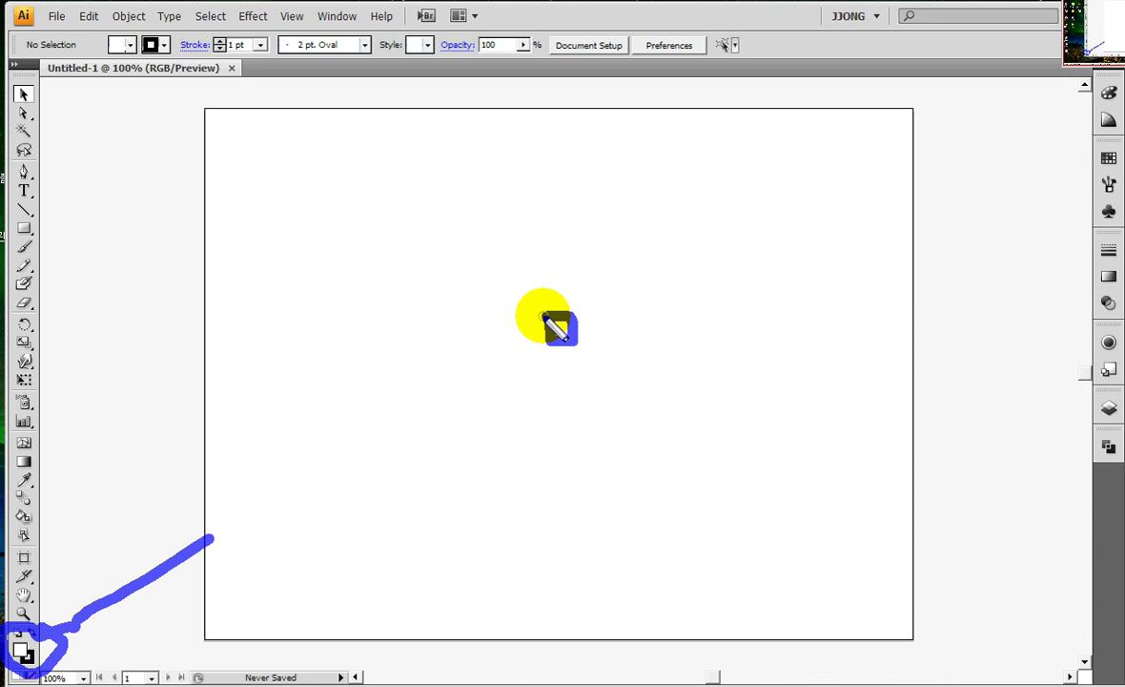
left_click_drag(562, 151, 596, 150)
left_click_drag(577, 179, 540, 222)
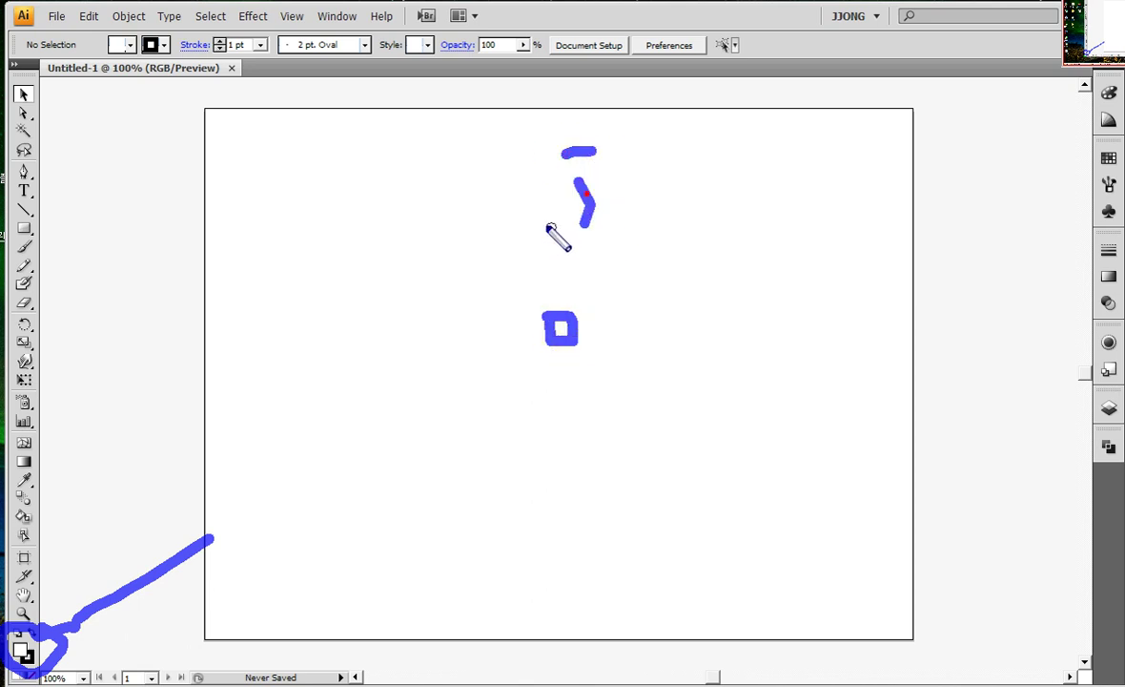
left_click_drag(646, 162, 653, 216)
left_click_drag(656, 269, 653, 279)
left_click_drag(649, 164, 654, 212)
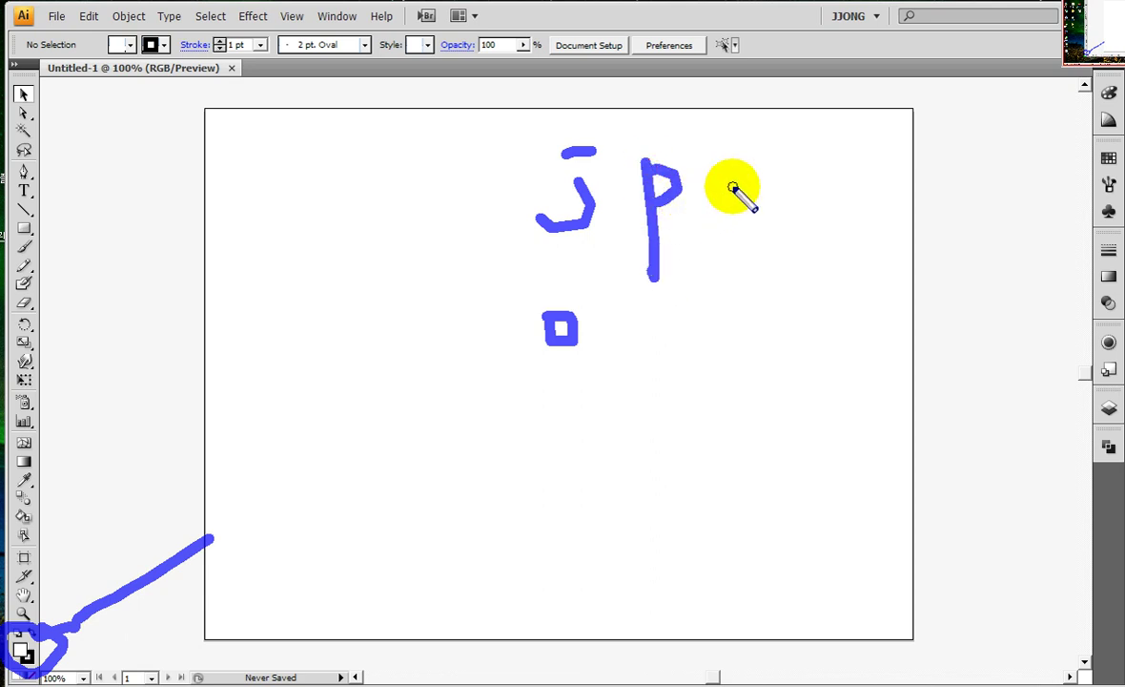
mouse_move(736, 181)
left_mouse_down()
mouse_move(728, 175)
mouse_move(720, 238)
mouse_move(771, 221)
left_mouse_up()
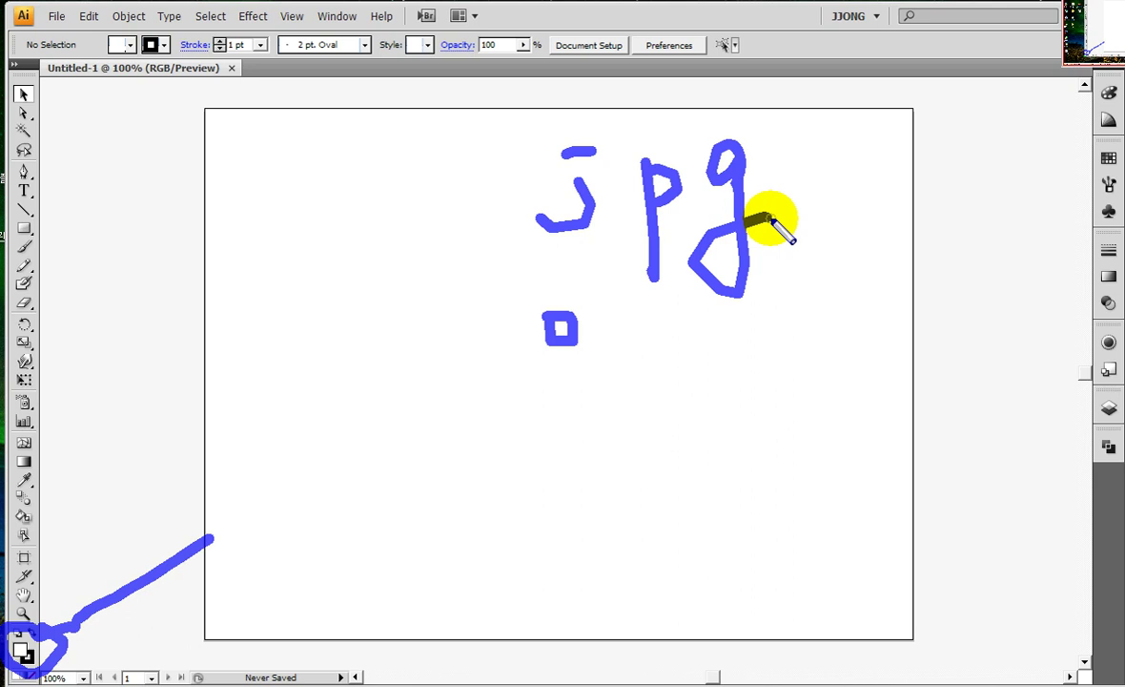
mouse_move(563, 349)
left_mouse_down()
mouse_move(593, 319)
mouse_move(584, 367)
mouse_move(598, 310)
left_mouse_up()
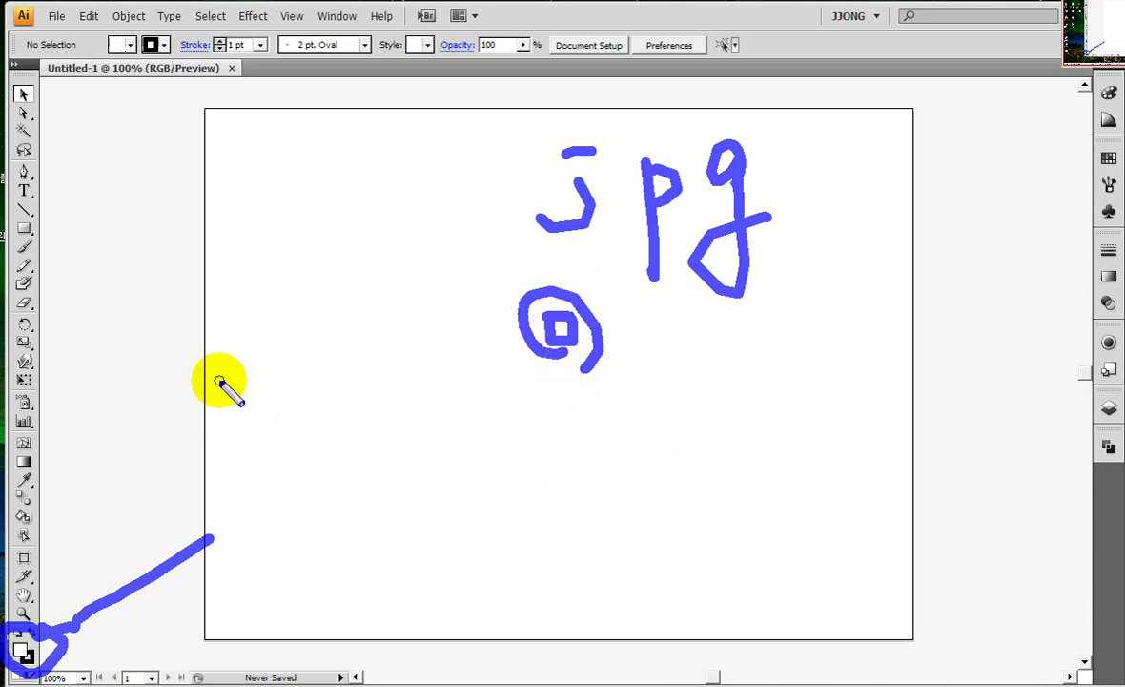
key("Escape")
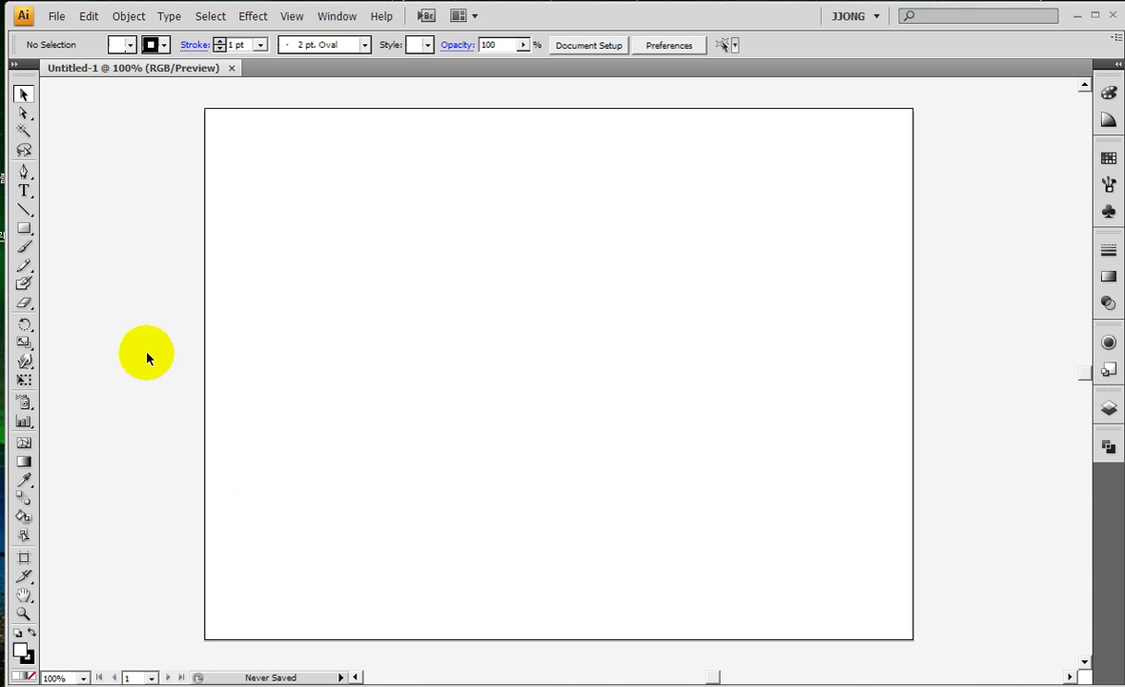
- Sketch a hatched shape on screen and label its interior 'Fill'
mouse_move(216, 551)
left_mouse_down()
mouse_move(50, 639)
mouse_move(97, 636)
left_mouse_up()
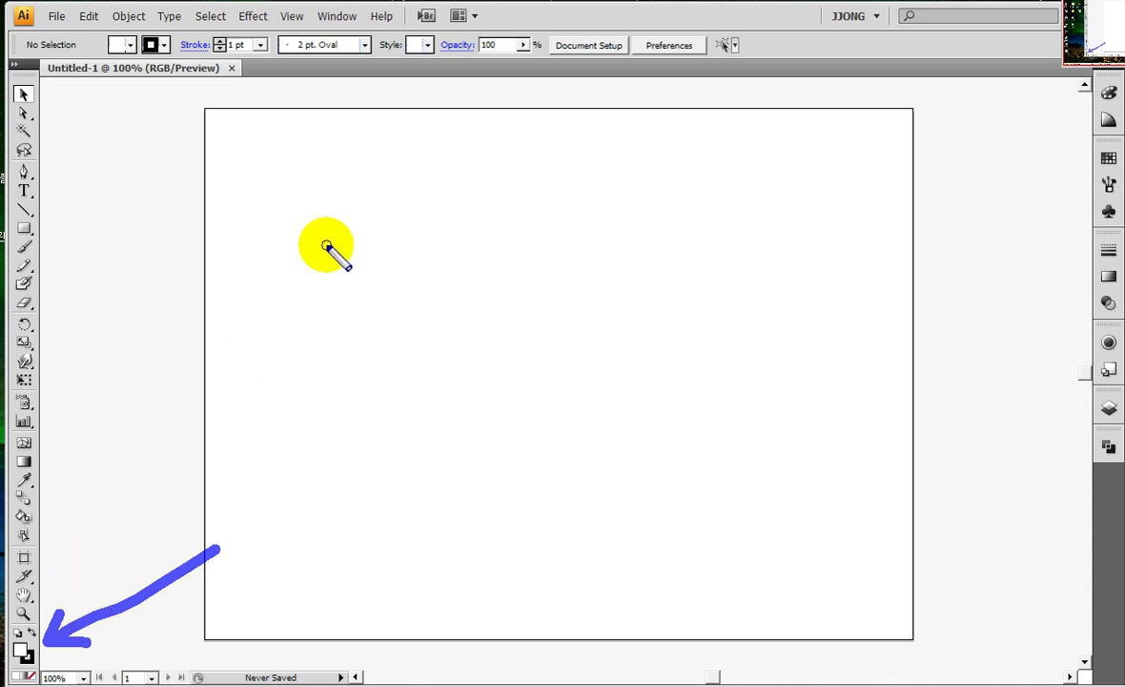
mouse_move(429, 276)
left_mouse_down()
mouse_move(410, 399)
mouse_move(394, 280)
left_mouse_up()
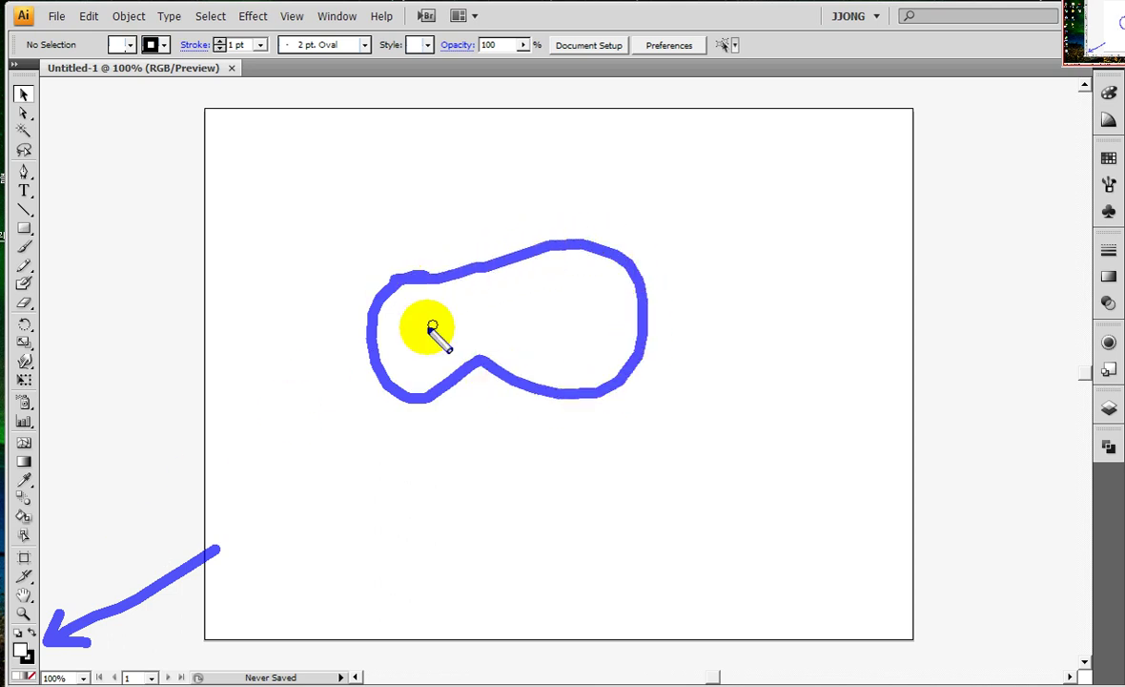
left_click_drag(483, 282, 423, 358)
left_click_drag(531, 274, 490, 332)
left_click_drag(573, 278, 534, 338)
left_click_drag(607, 307, 570, 362)
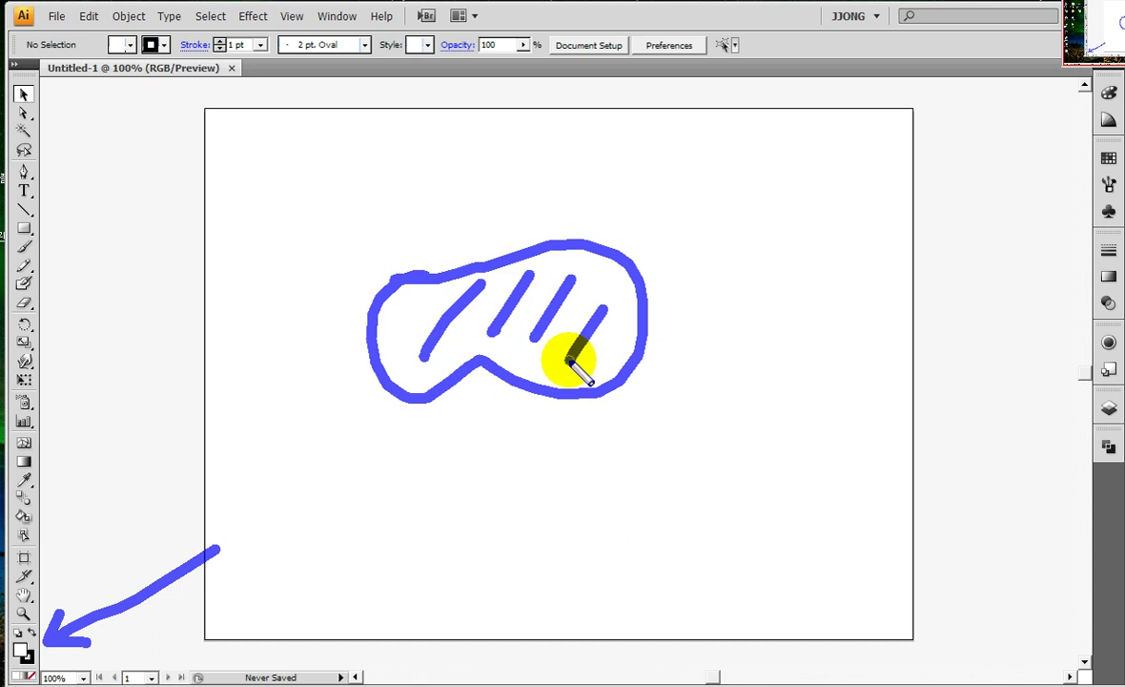
left_click_drag(574, 313, 799, 187)
mouse_move(767, 190)
left_mouse_down()
mouse_move(753, 236)
mouse_move(774, 214)
left_mouse_up()
left_click_drag(797, 212, 797, 252)
left_click_drag(831, 198, 831, 251)
left_click_drag(866, 198, 867, 246)
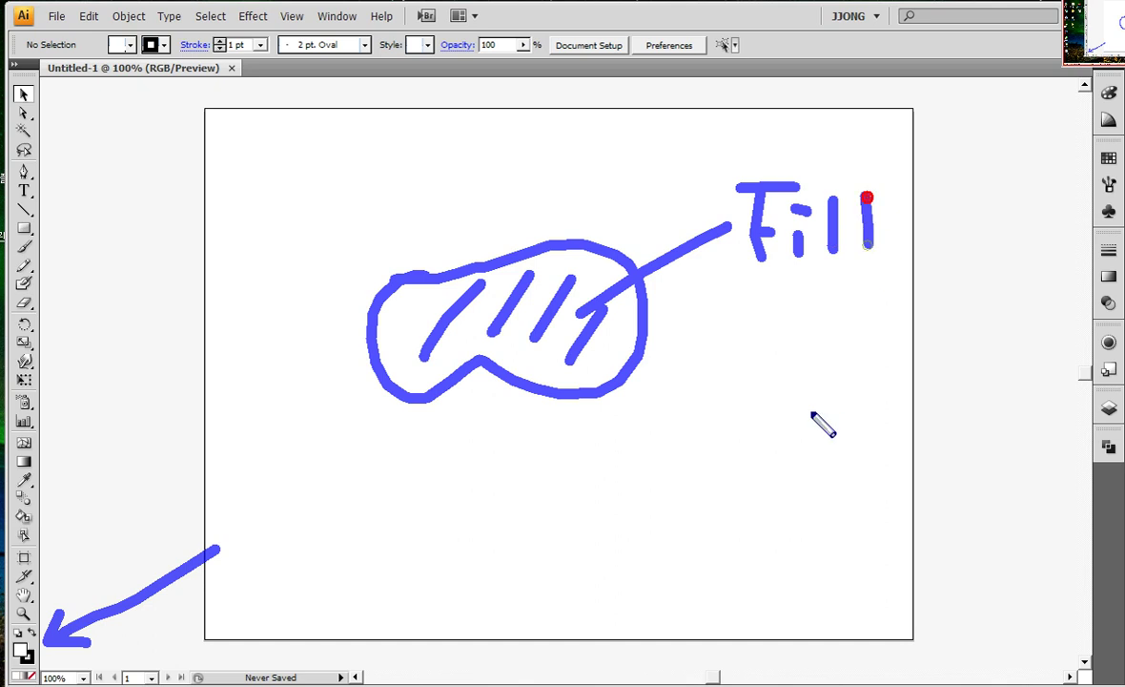
key("Escape")
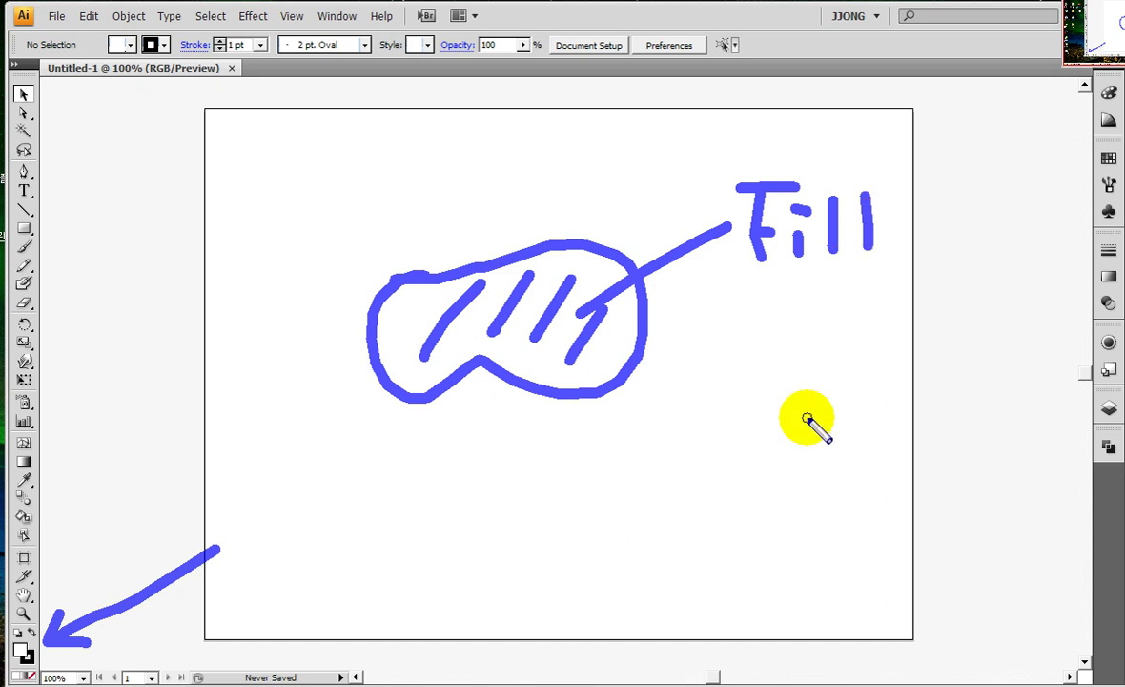
- Label the sketched shape's outline 'stroke', circle the fill and stroke swatches, then clear annotations
left_click_drag(606, 368, 597, 360)
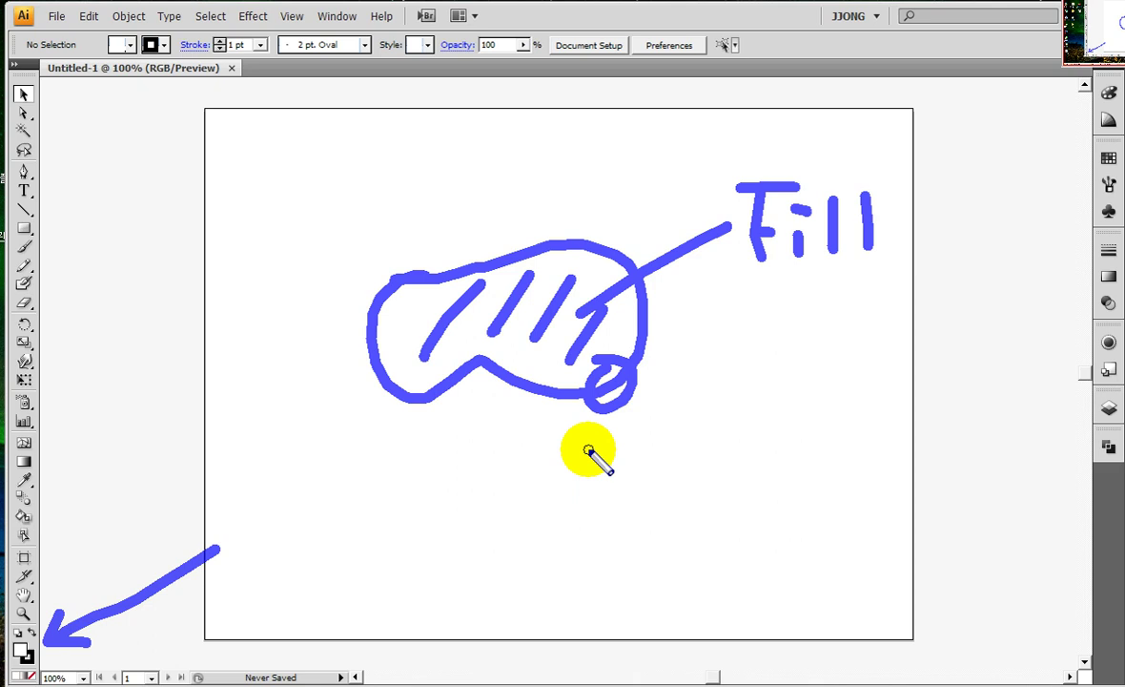
mouse_move(626, 386)
left_mouse_down()
mouse_move(740, 416)
mouse_move(691, 445)
left_mouse_up()
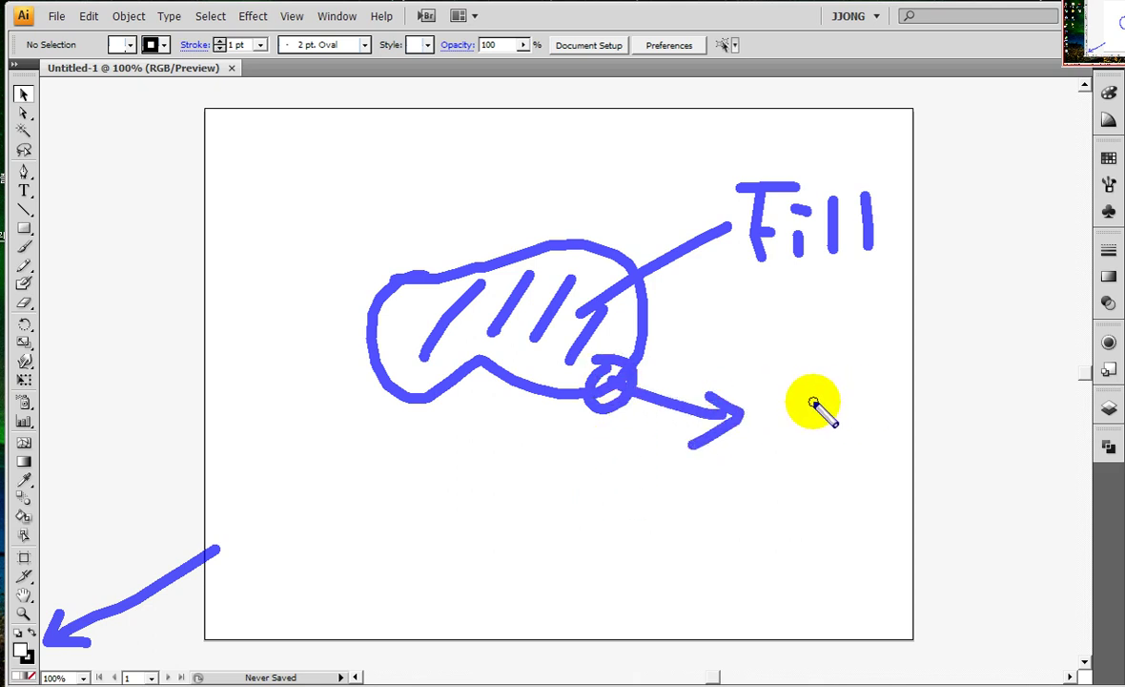
left_click_drag(809, 400, 788, 441)
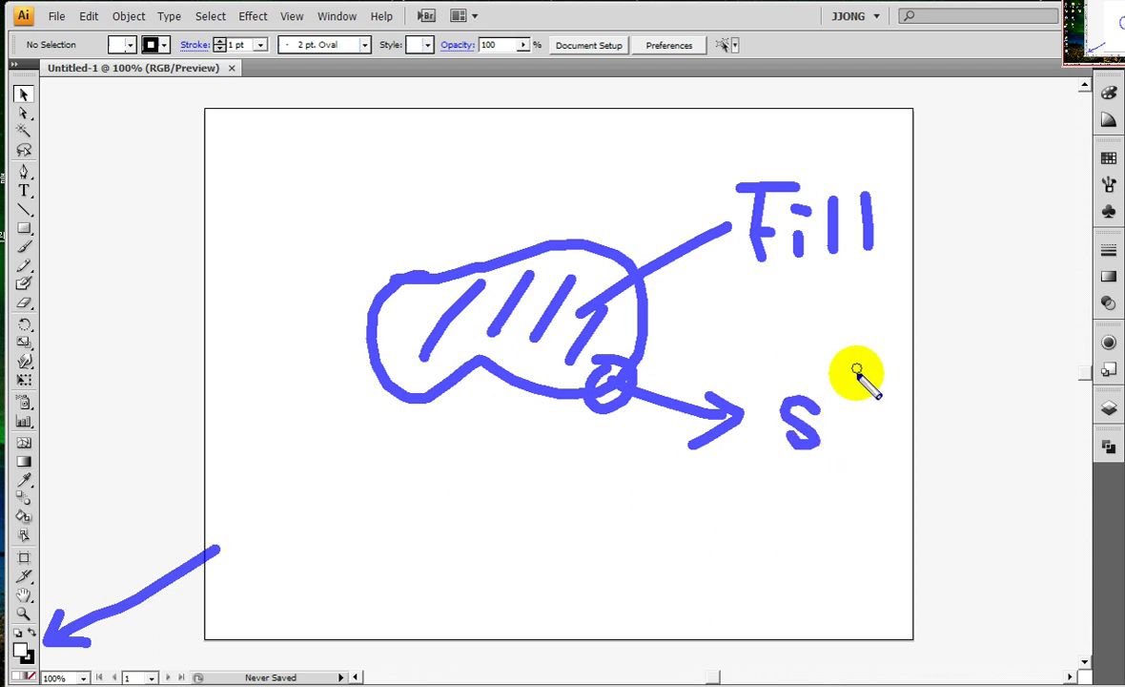
left_click_drag(856, 366, 883, 447)
left_click_drag(817, 413, 889, 410)
mouse_move(893, 454)
left_mouse_down()
mouse_move(930, 406)
mouse_move(916, 420)
left_mouse_up()
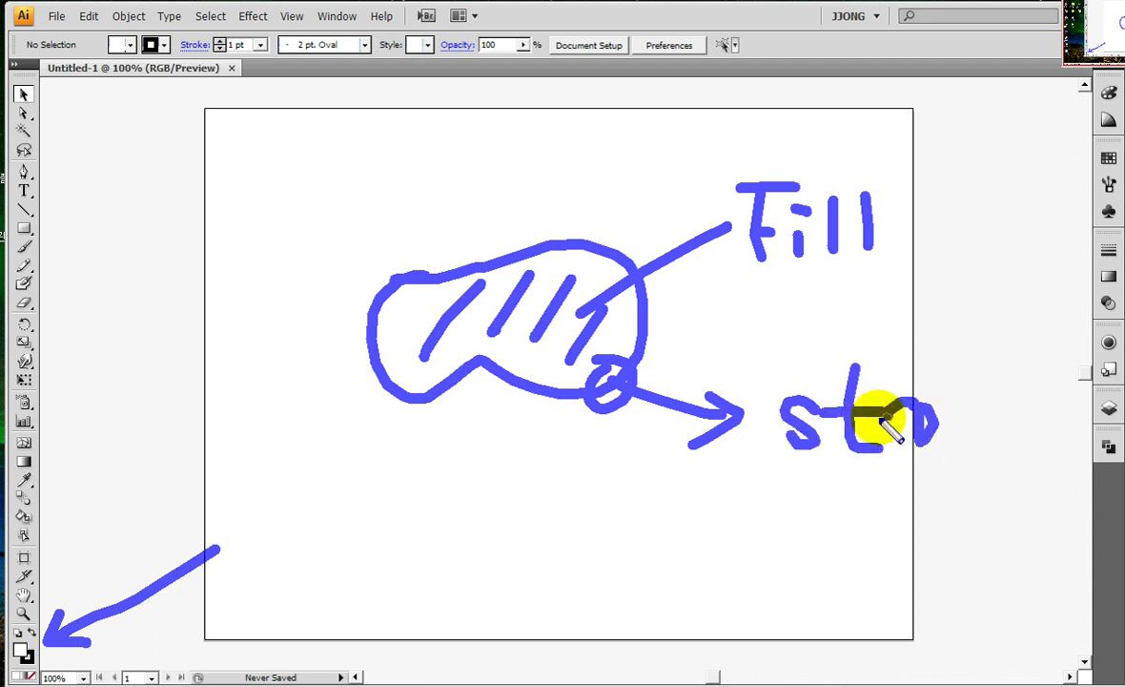
left_click_drag(949, 359, 959, 462)
mouse_move(977, 402)
left_mouse_down()
mouse_move(984, 456)
mouse_move(1020, 457)
left_mouse_up()
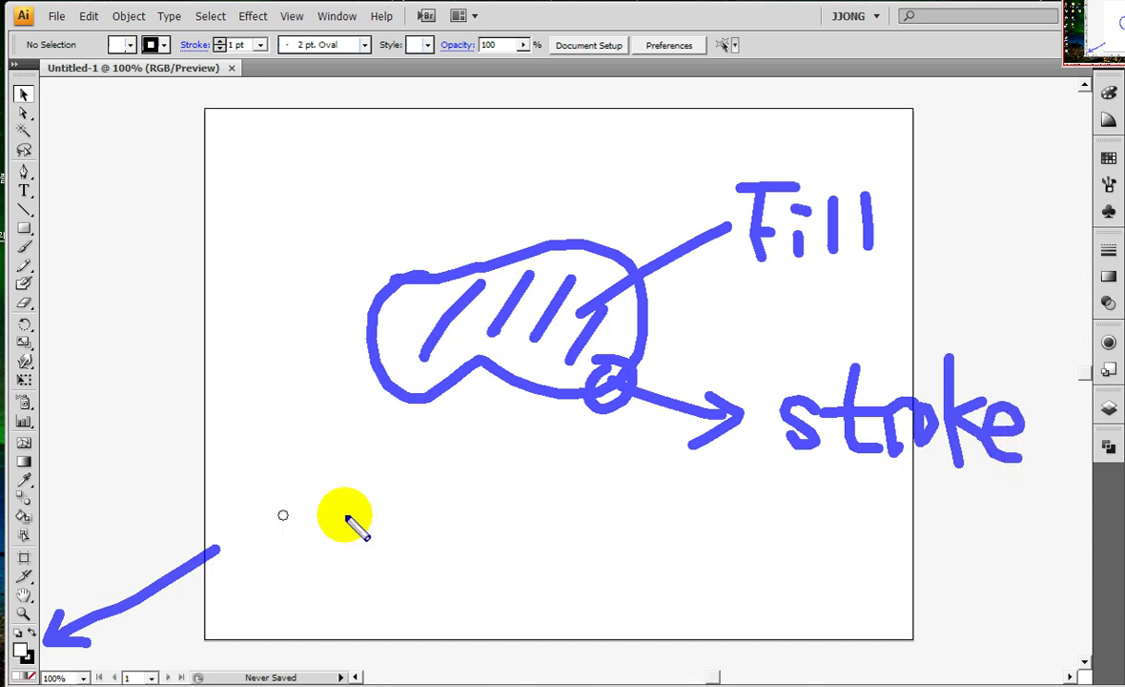
left_click_drag(59, 618, 81, 658)
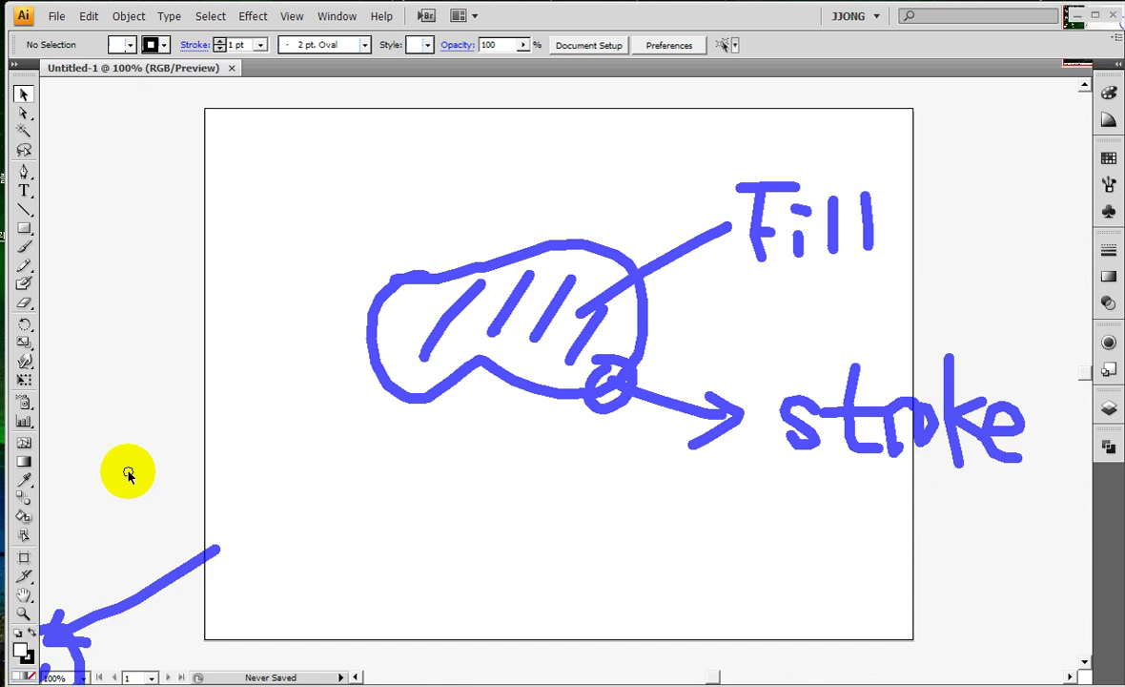
key("Escape")
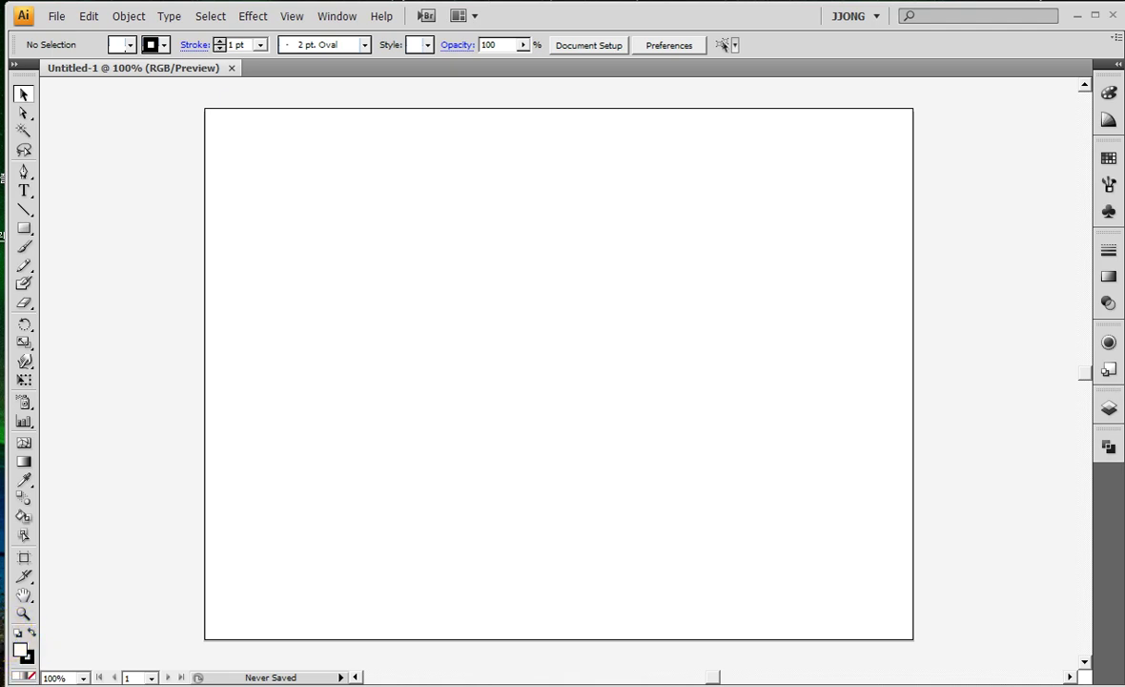
- Set the fill colour to mint green (R12 G244 B166)
double_click(19, 649)
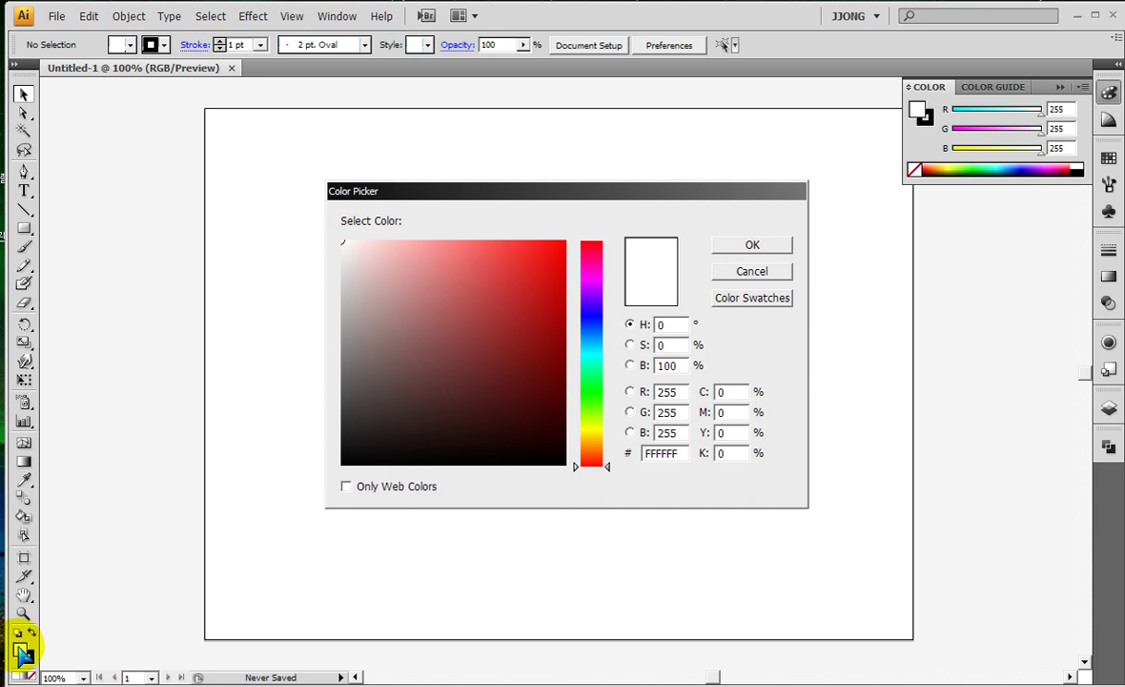
left_click_drag(587, 286, 590, 366)
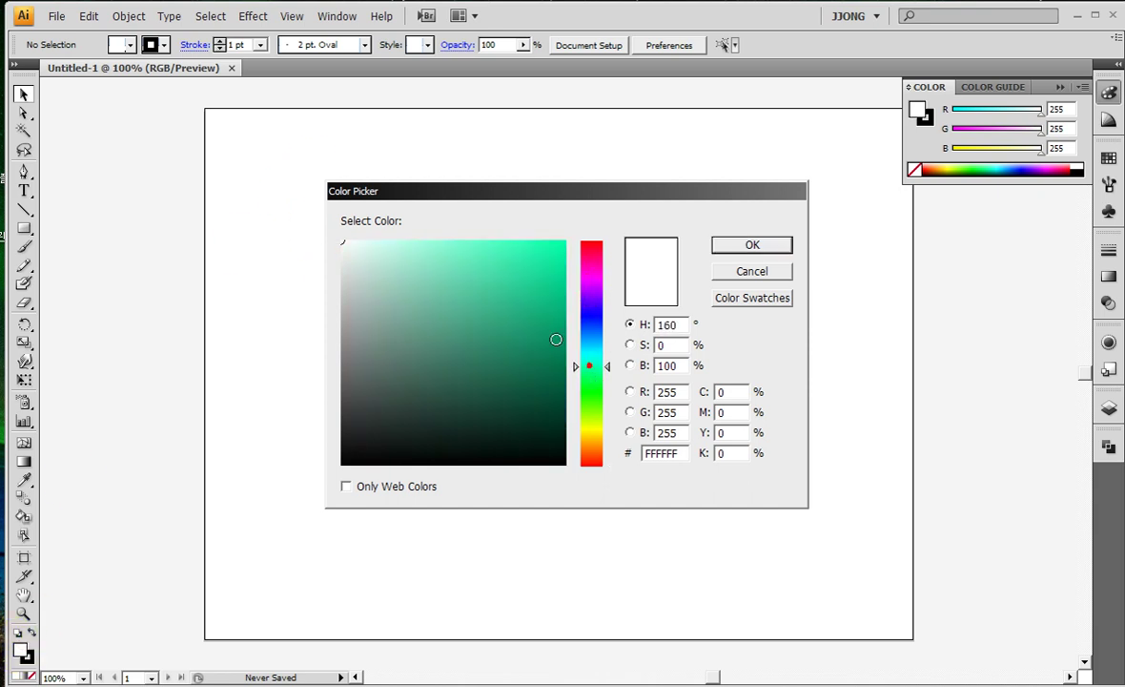
left_click(556, 248)
left_click(731, 244)
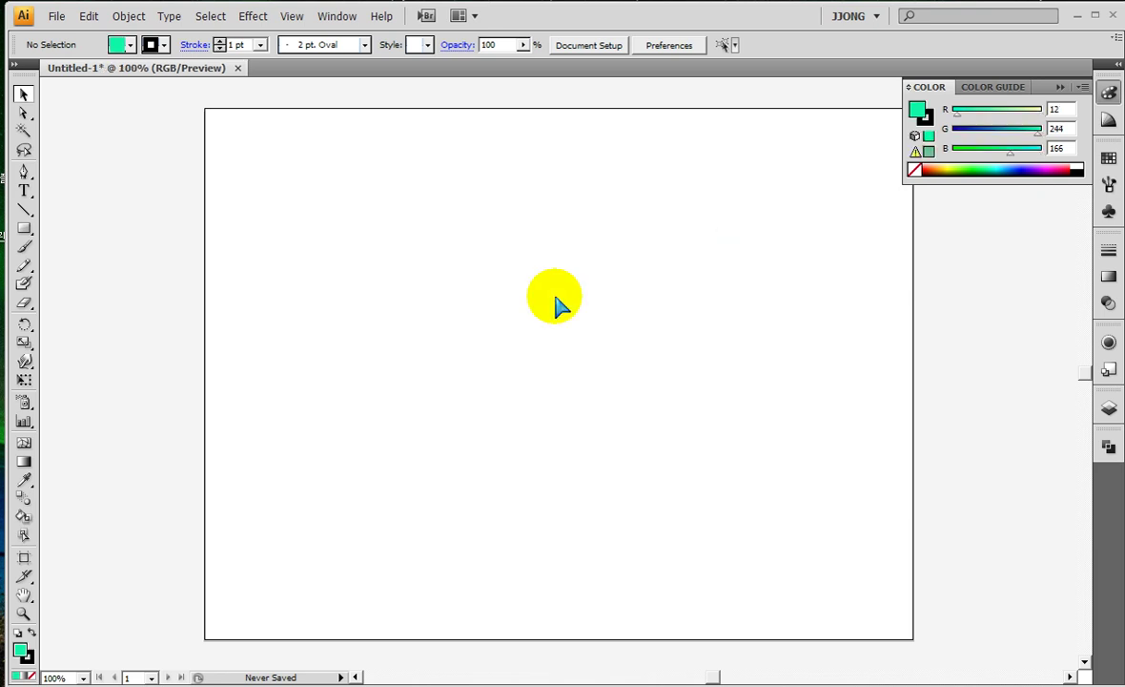
- Set the stroke colour to purple #9E12D8
double_click(28, 657)
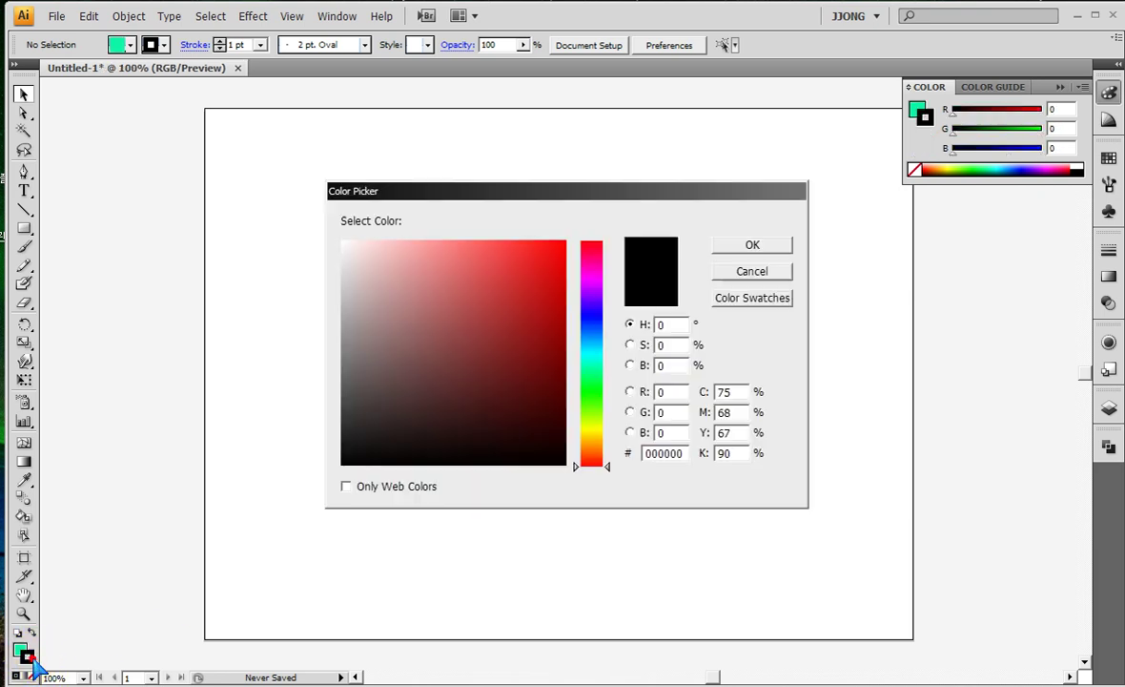
left_click_drag(591, 377, 591, 289)
left_click(547, 275)
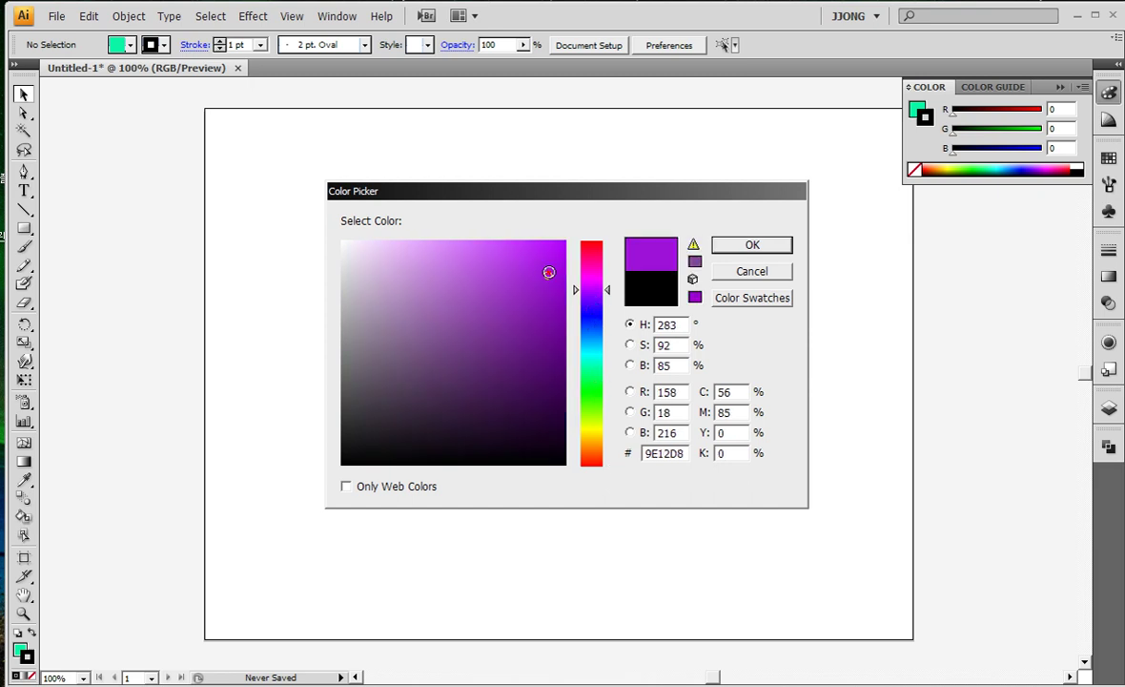
left_click(745, 250)
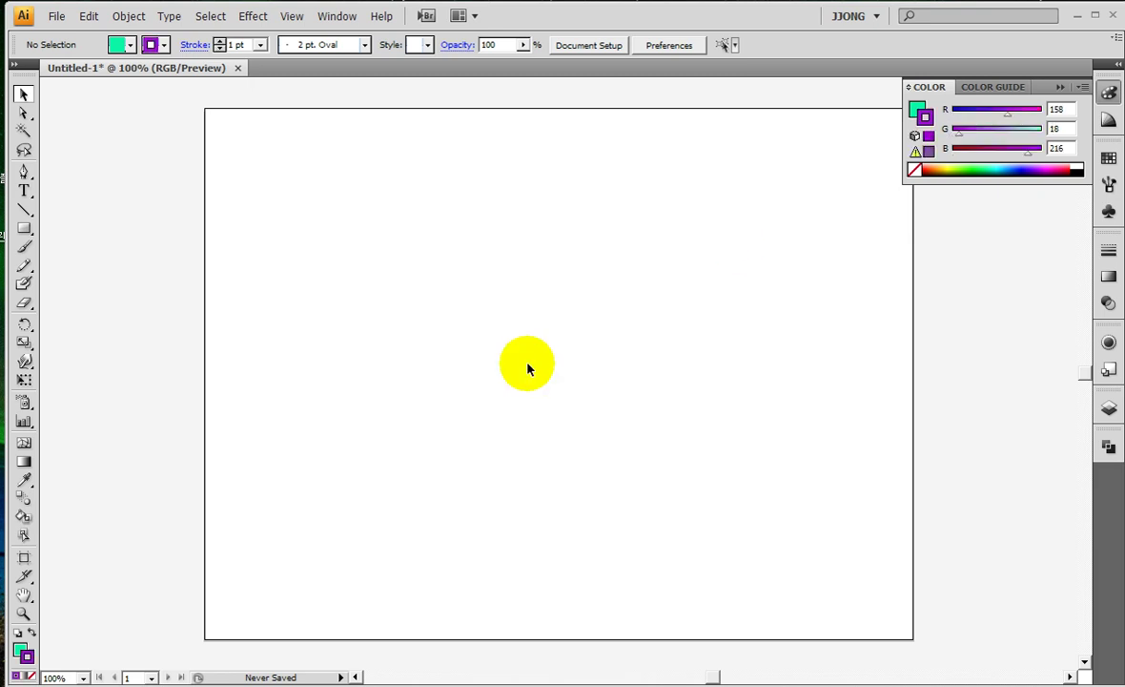
key("b")
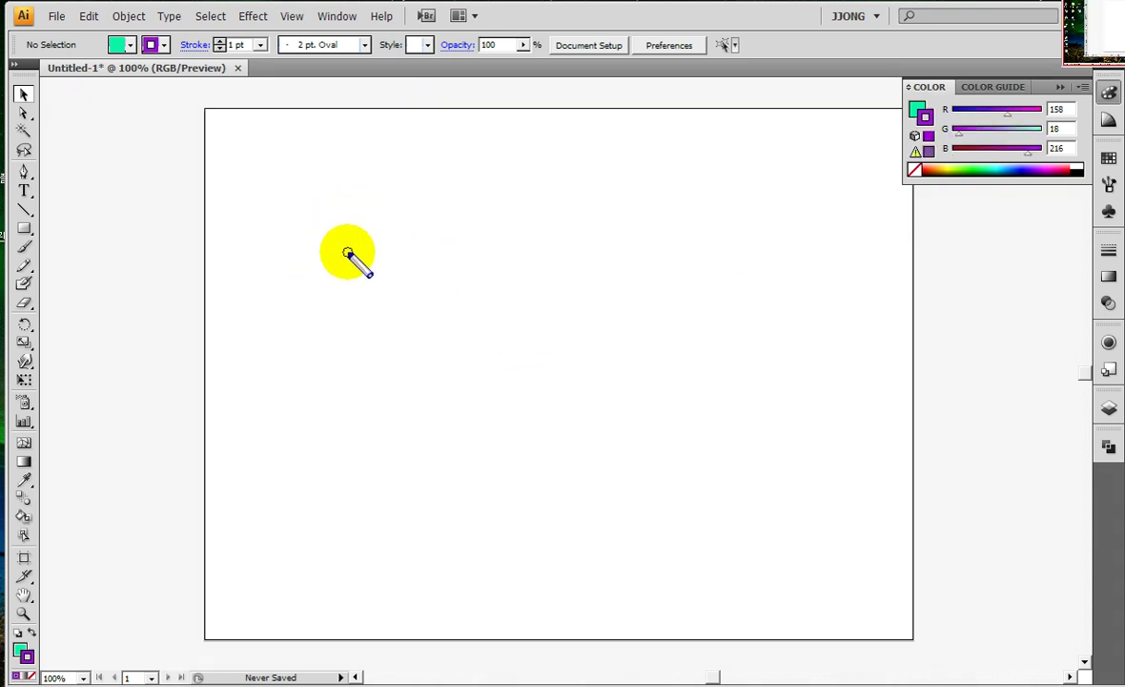
mouse_move(264, 200)
left_mouse_down()
mouse_move(439, 335)
mouse_move(264, 194)
left_mouse_up()
mouse_move(340, 341)
left_mouse_down()
mouse_move(379, 419)
mouse_move(545, 412)
mouse_move(515, 254)
mouse_move(445, 254)
left_mouse_up()
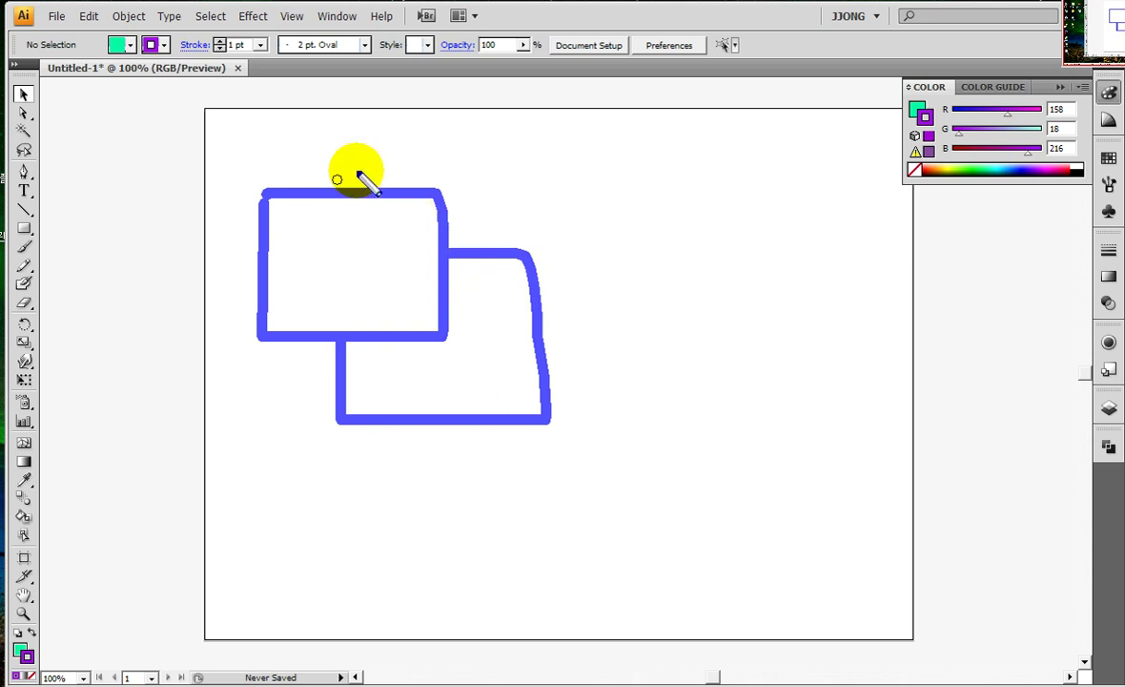
mouse_move(564, 282)
left_mouse_down()
mouse_move(620, 280)
mouse_move(615, 317)
left_mouse_up()
left_click_drag(783, 269, 783, 336)
mouse_move(784, 390)
left_mouse_down()
mouse_move(896, 419)
mouse_move(998, 322)
mouse_move(847, 271)
mouse_move(861, 195)
mouse_move(720, 181)
mouse_move(690, 268)
mouse_move(748, 341)
mouse_move(780, 340)
left_mouse_up()
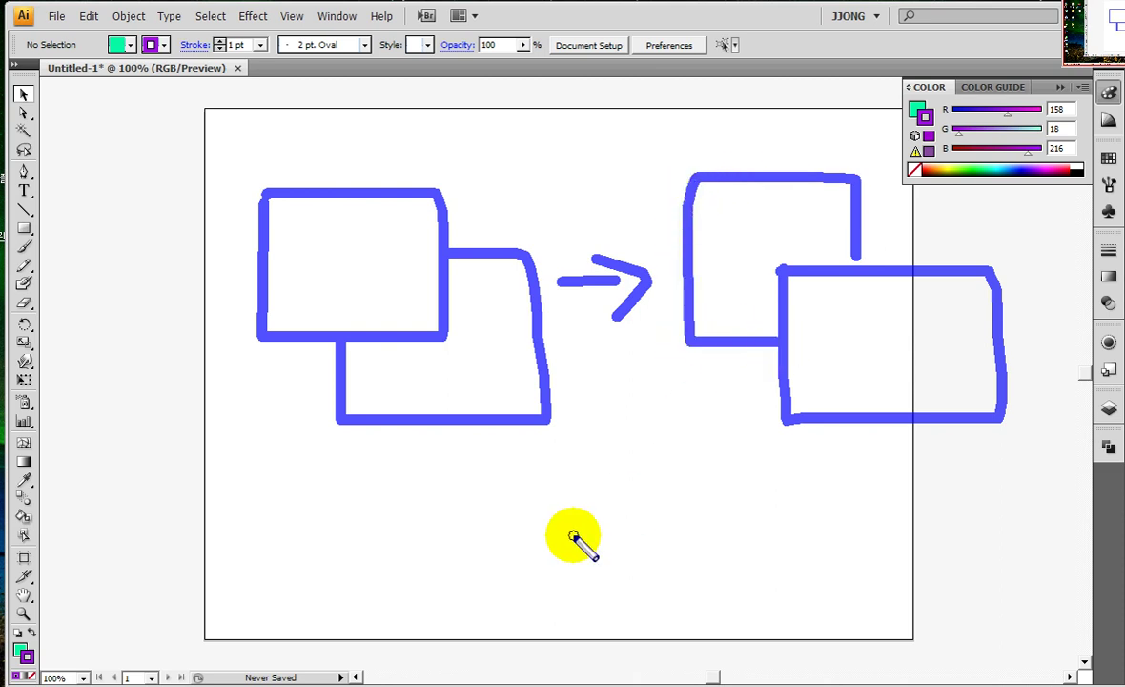
mouse_move(356, 215)
left_mouse_down()
mouse_move(336, 276)
mouse_move(293, 211)
mouse_move(315, 308)
left_mouse_up()
left_click_drag(315, 308, 352, 219)
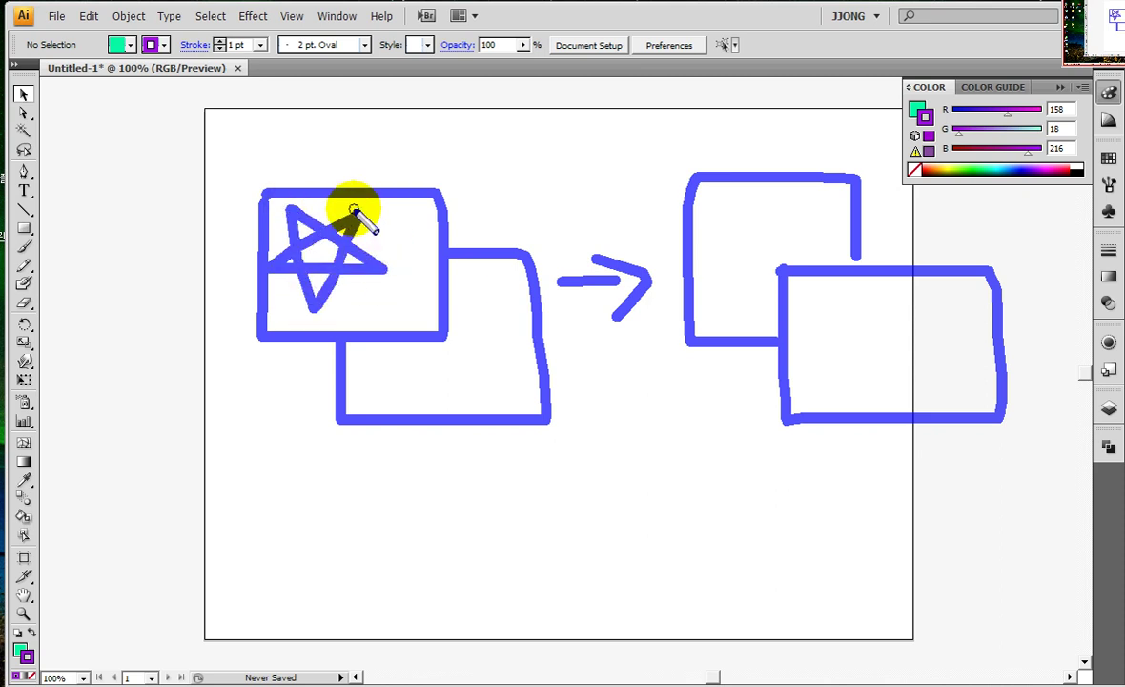
mouse_move(930, 315)
left_mouse_down()
mouse_move(822, 366)
mouse_move(841, 289)
mouse_move(925, 313)
left_mouse_up()
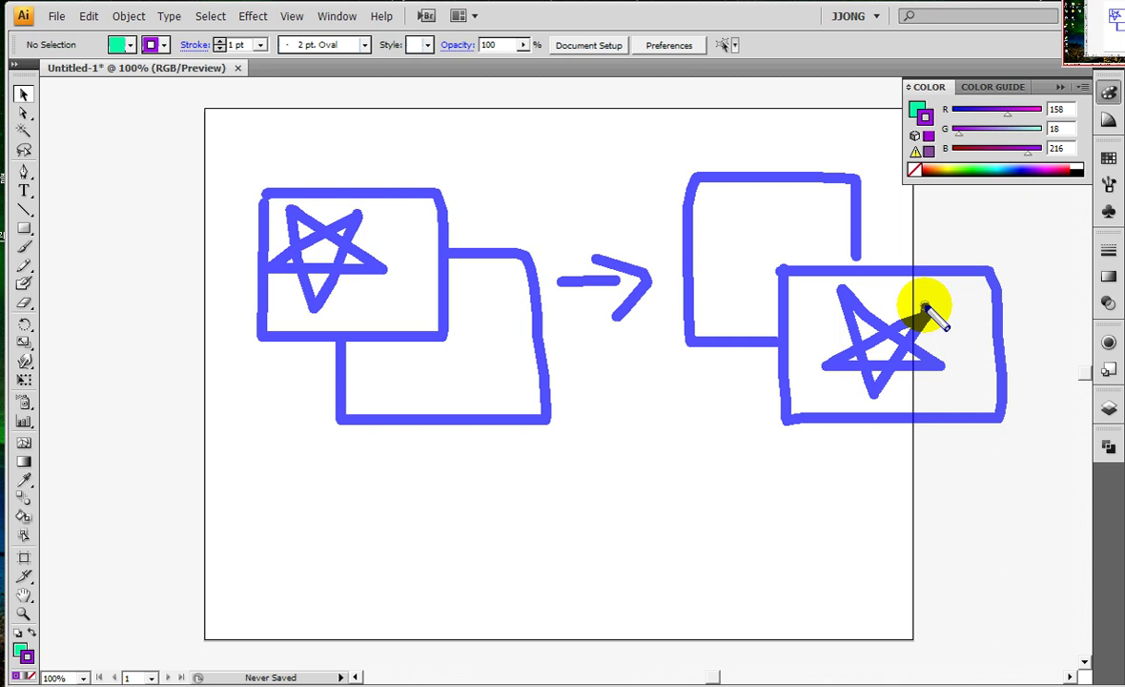
mouse_move(1096, 84)
left_mouse_down()
mouse_move(855, 145)
mouse_move(1087, 79)
left_mouse_up()
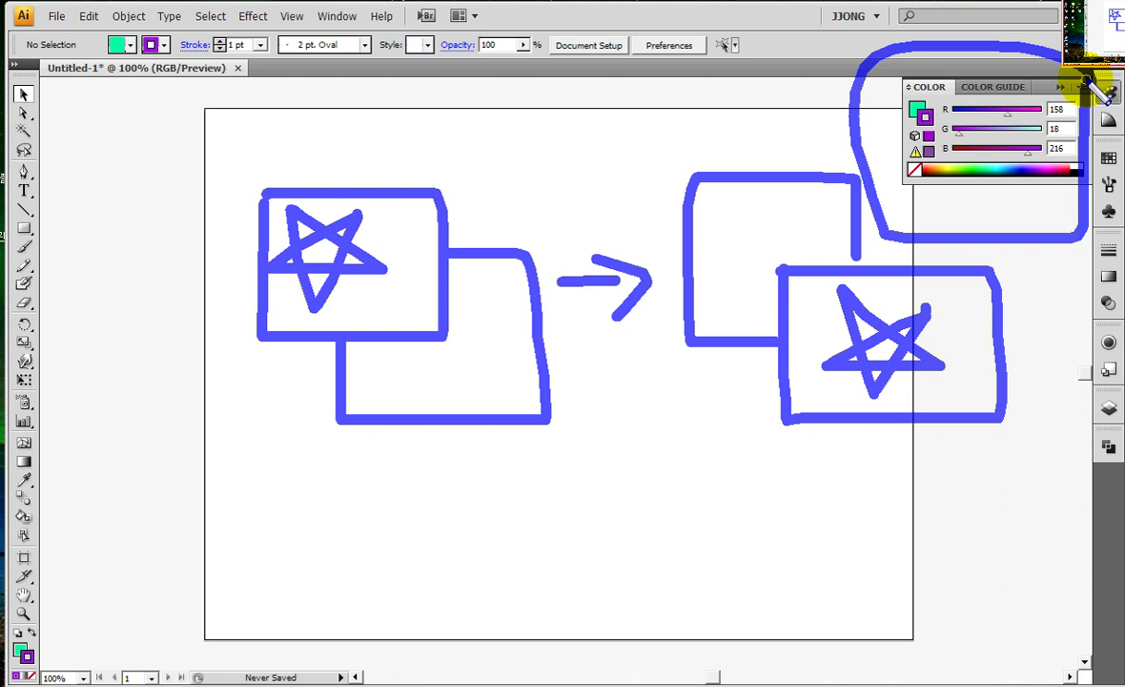
mouse_move(517, 100)
left_mouse_down()
mouse_move(545, 195)
mouse_move(572, 190)
left_mouse_up()
left_click_drag(621, 146, 758, 169)
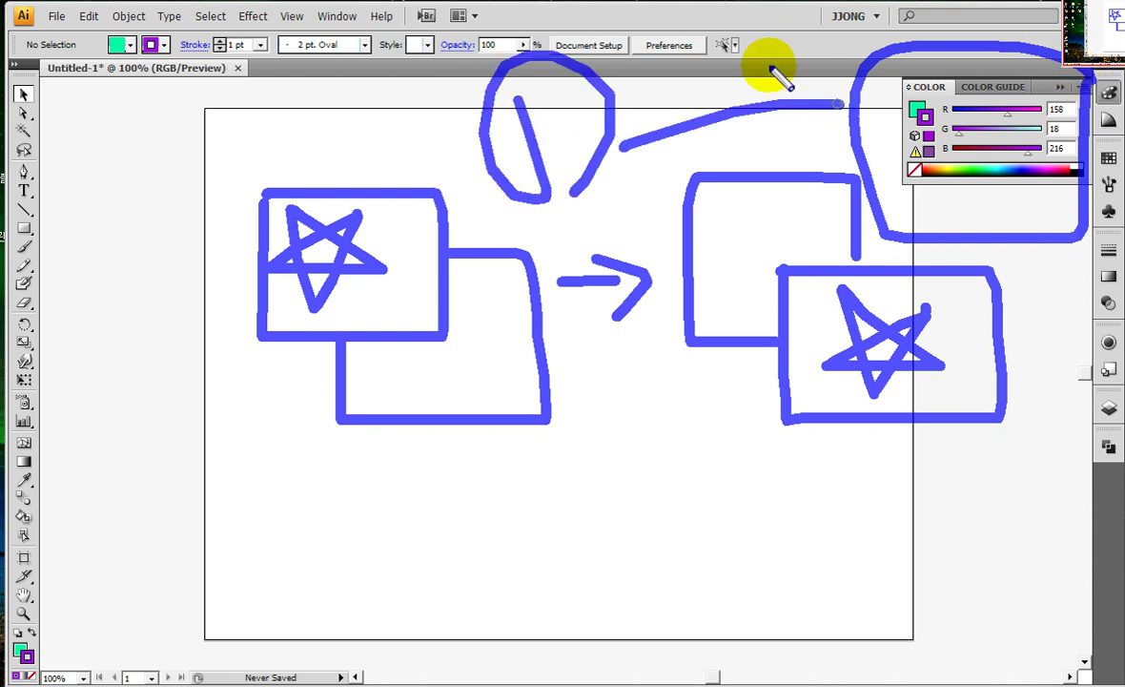
left_click_drag(525, 521, 610, 542)
left_click_drag(510, 510, 613, 586)
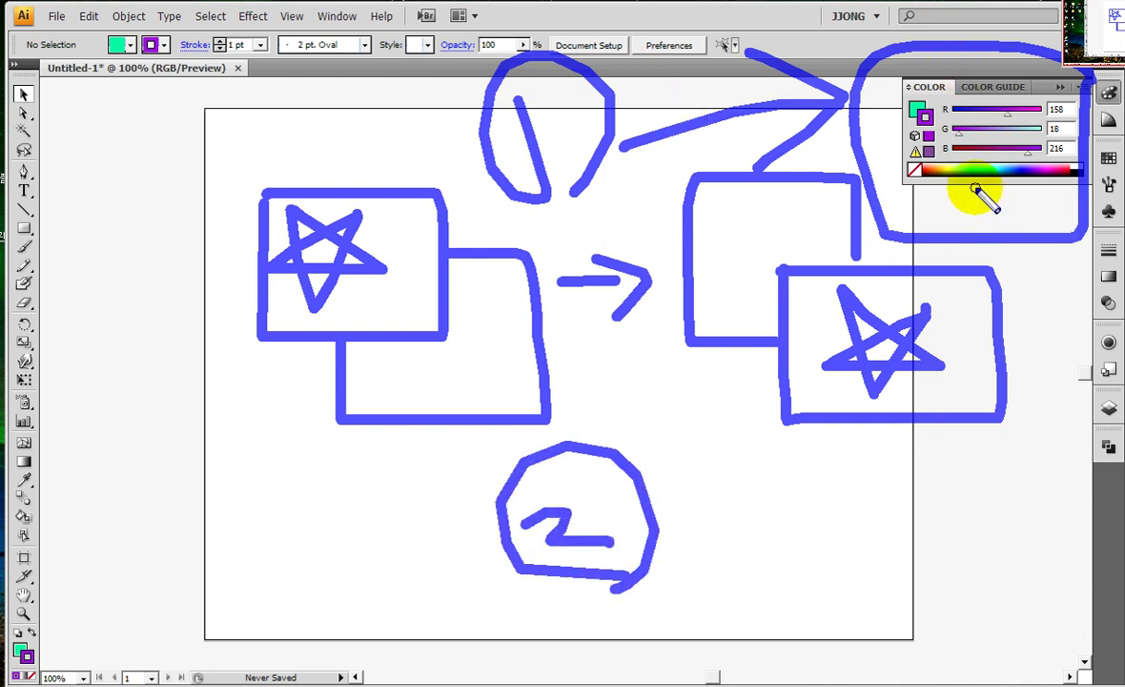
key("Escape")
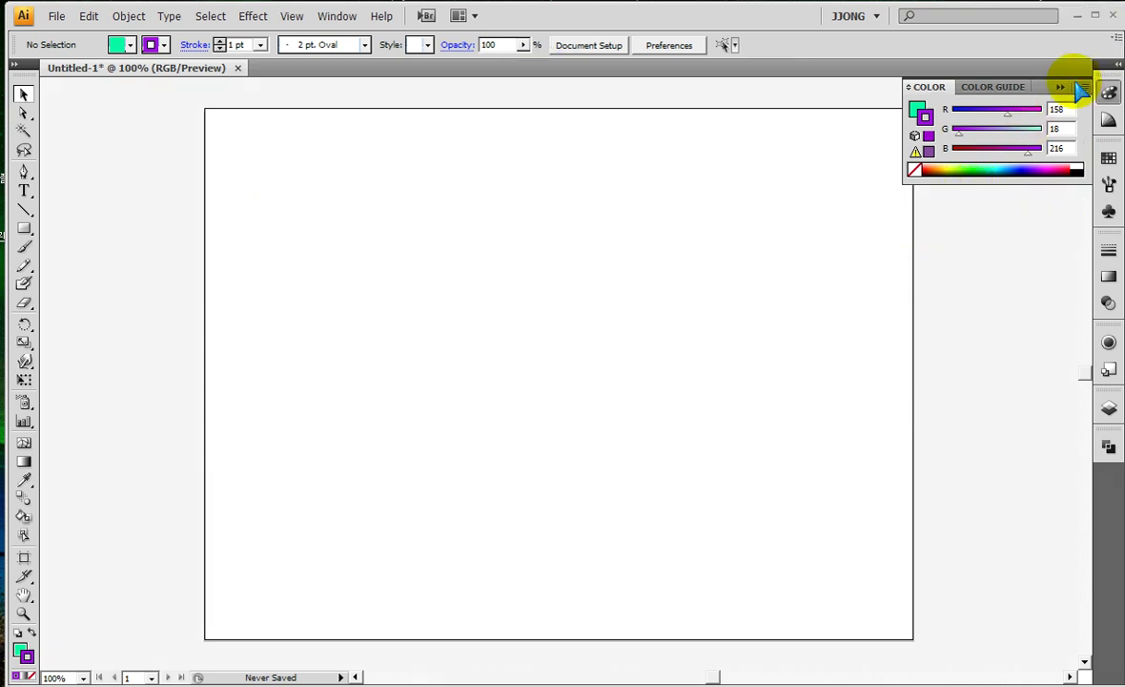
left_click(1060, 87)
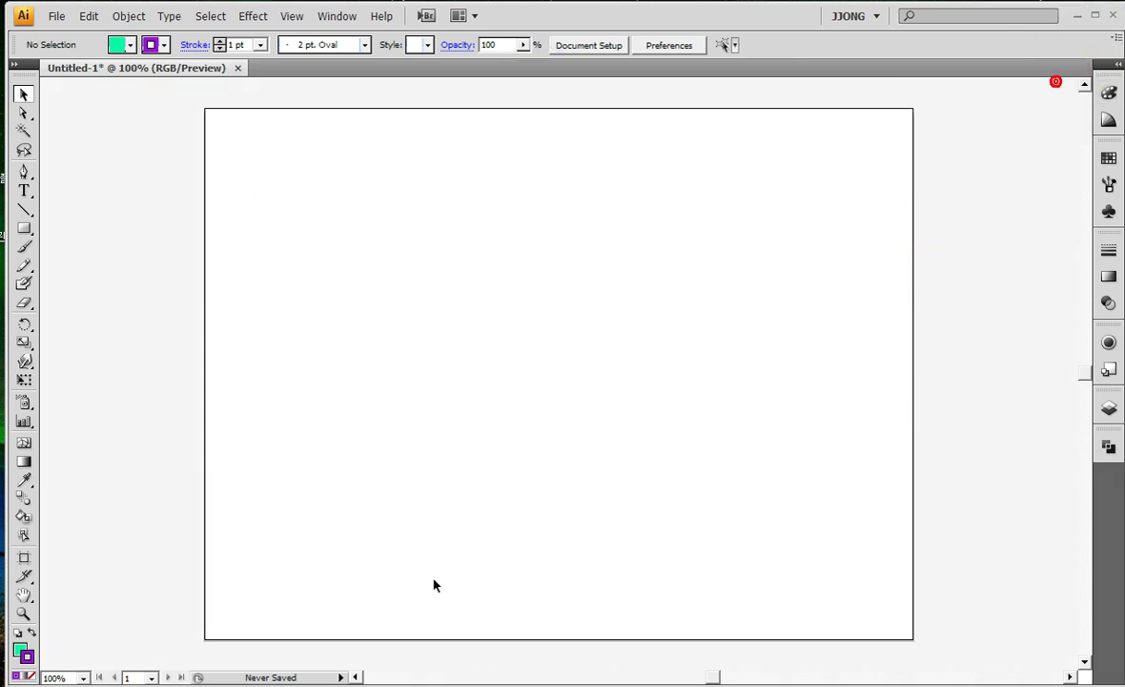
left_click(27, 658)
left_click(26, 658)
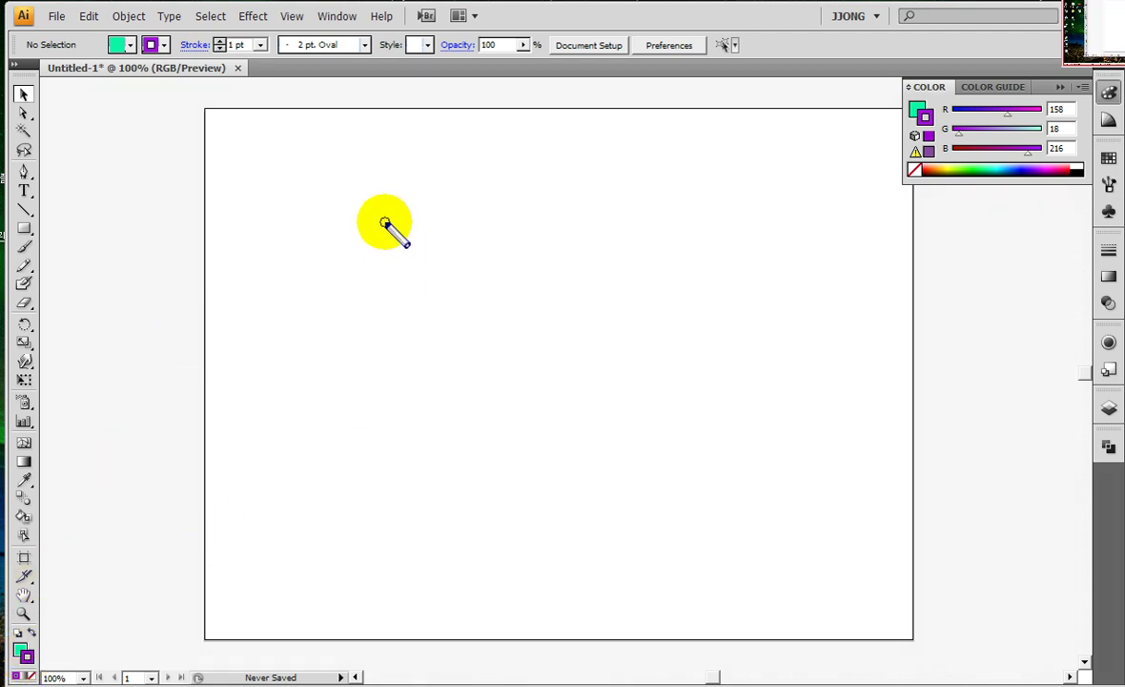
left_click_drag(375, 226, 465, 303)
left_click_drag(378, 217, 471, 301)
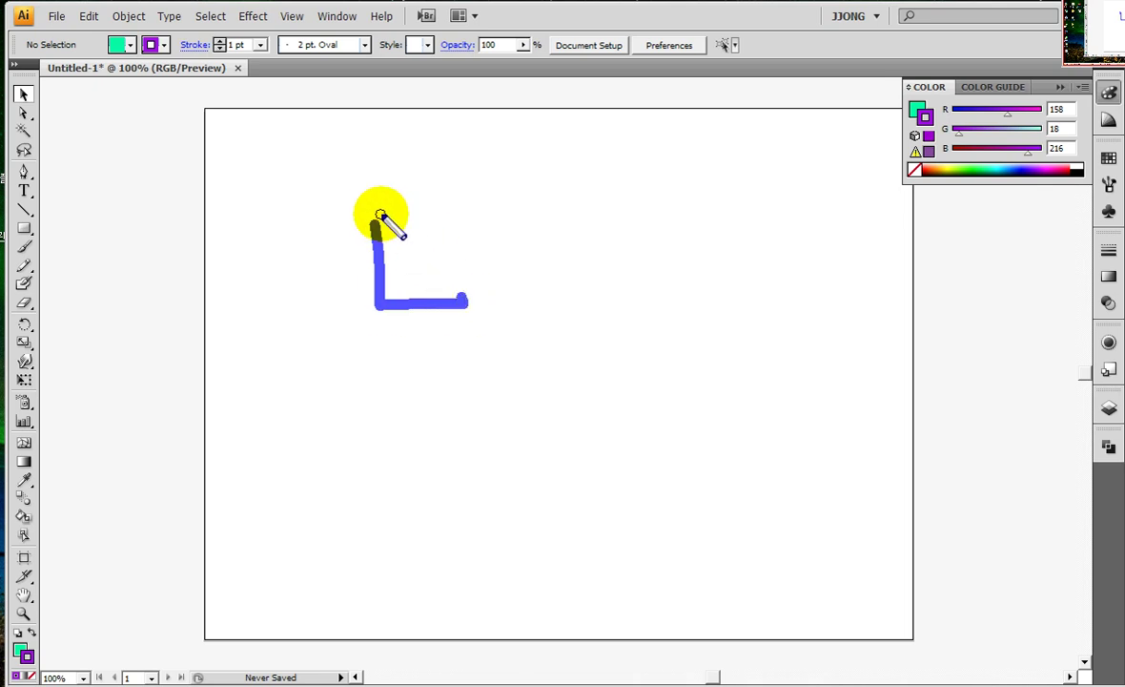
left_click_drag(417, 263, 558, 257)
left_click_drag(422, 253, 557, 253)
mouse_move(426, 314)
left_mouse_down()
mouse_move(471, 270)
mouse_move(435, 362)
left_mouse_up()
left_click_drag(549, 297, 479, 380)
left_click_drag(568, 359, 534, 405)
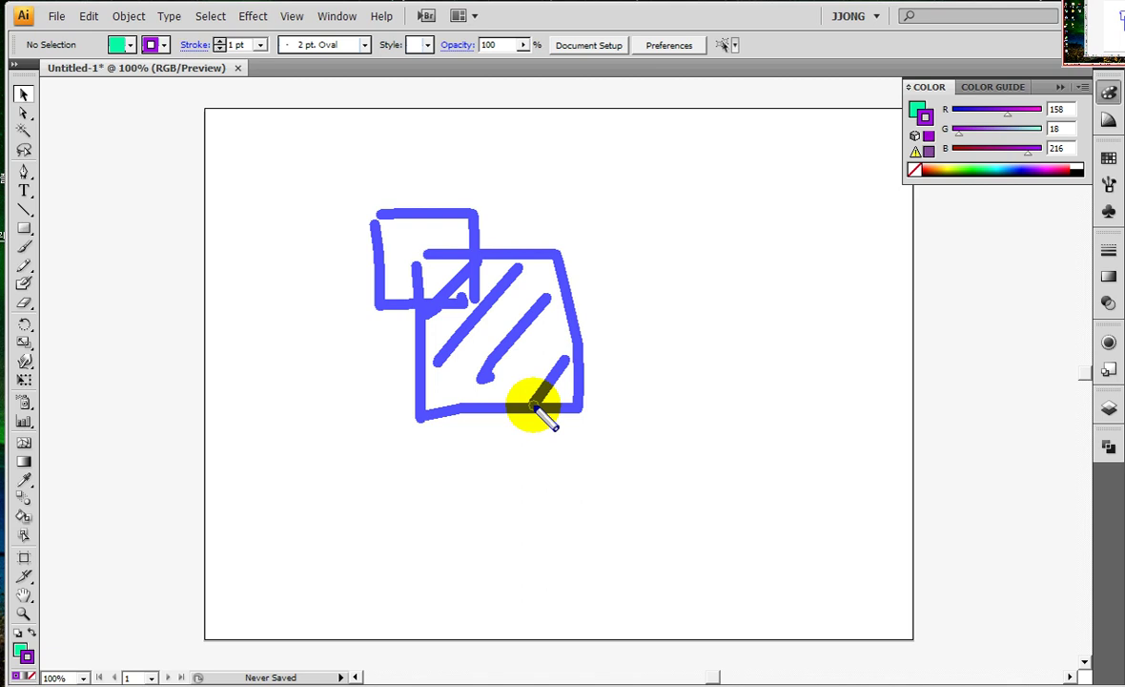
mouse_move(417, 413)
left_mouse_down()
mouse_move(57, 638)
mouse_move(87, 645)
mouse_move(45, 603)
mouse_move(24, 658)
mouse_move(100, 658)
mouse_move(88, 679)
left_mouse_up()
mouse_move(593, 256)
left_mouse_down()
mouse_move(703, 176)
mouse_move(852, 113)
mouse_move(815, 162)
left_mouse_up()
mouse_move(929, 81)
left_mouse_down()
mouse_move(882, 124)
mouse_move(939, 105)
left_mouse_up()
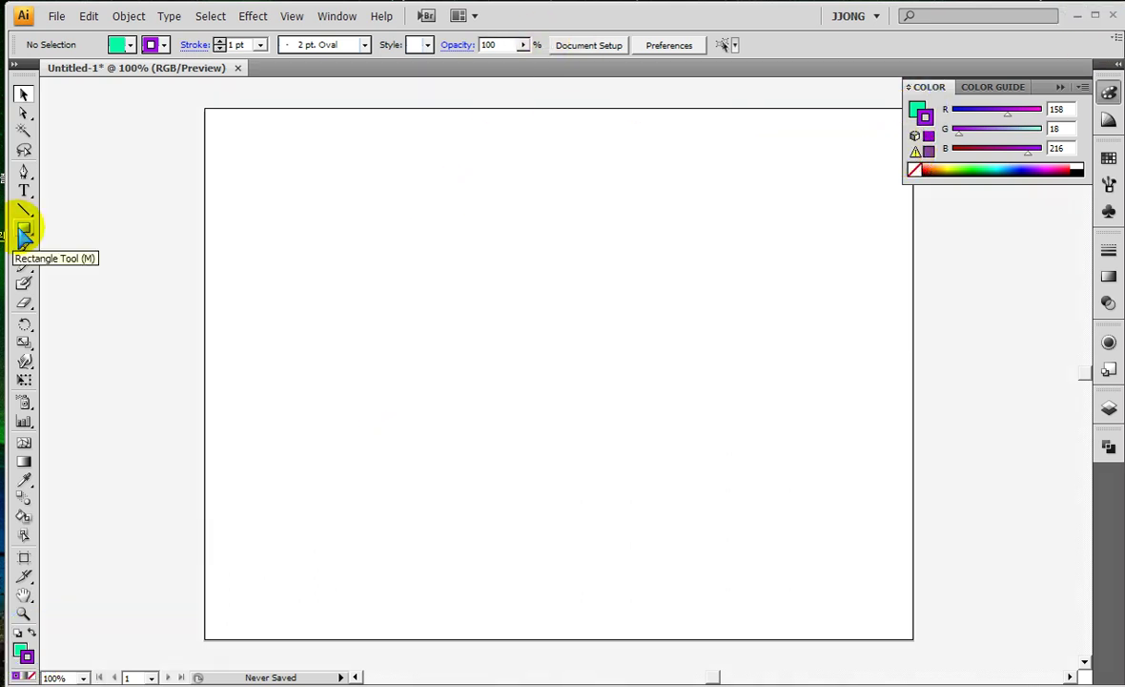
- Draw a 373 × 373 px mint circle with a 1 pt purple outline using the Ellipse tool
left_click_drag(24, 229, 109, 234)
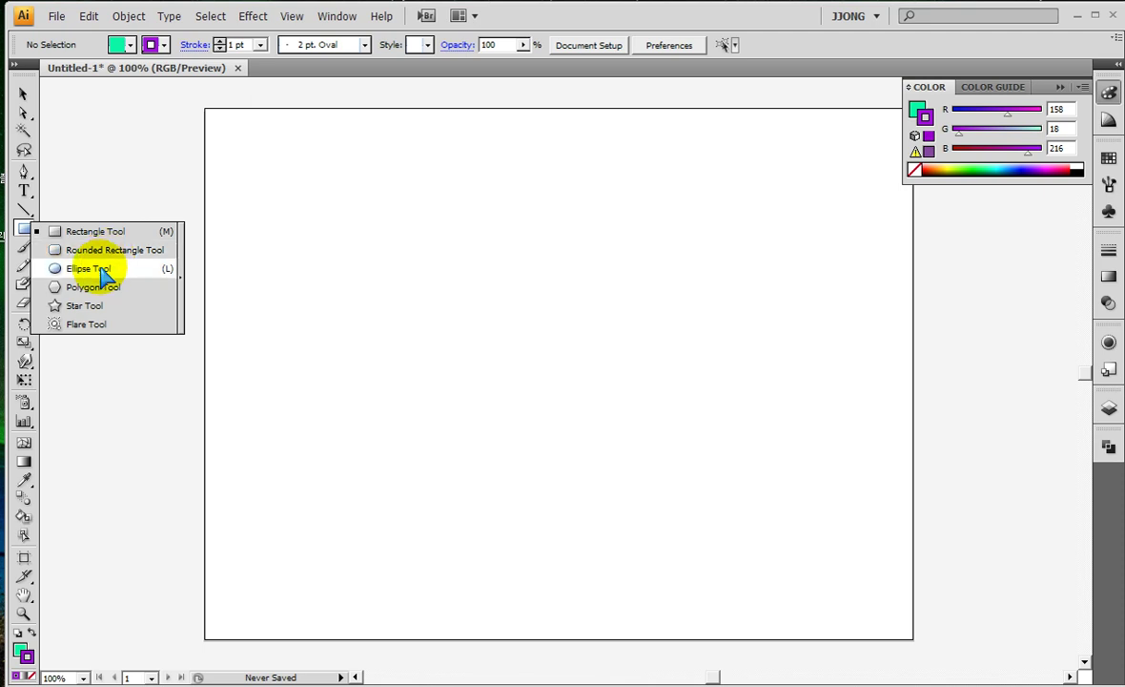
left_click(77, 268)
mouse_move(310, 209)
left_mouse_down()
mouse_move(601, 493)
mouse_move(444, 346)
mouse_move(429, 304)
mouse_move(431, 374)
mouse_move(555, 415)
mouse_move(575, 457)
mouse_move(643, 513)
left_mouse_up()
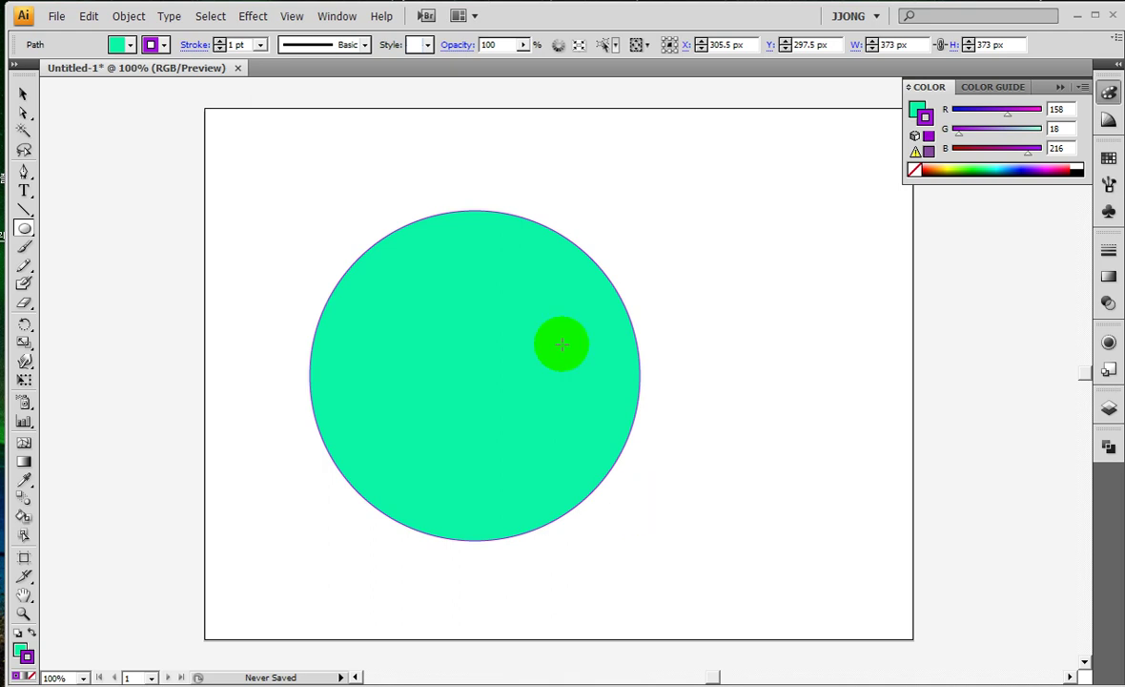
mouse_move(309, 221)
left_mouse_down()
mouse_move(611, 490)
mouse_move(618, 460)
mouse_move(594, 535)
mouse_move(572, 528)
left_mouse_up()
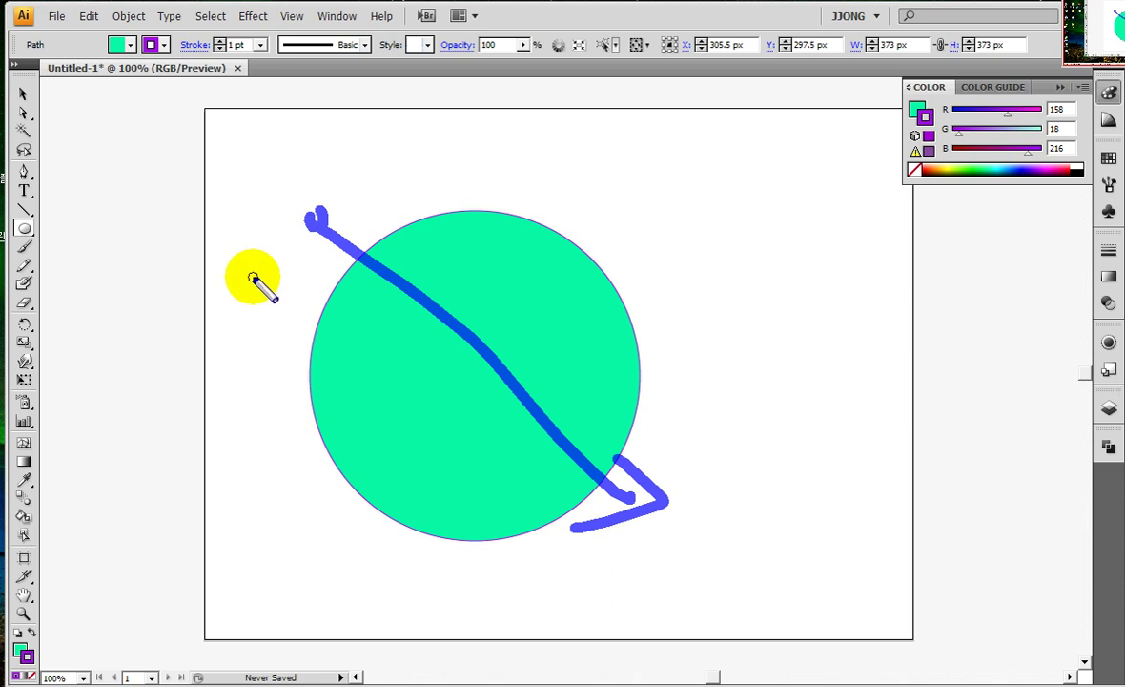
left_click_drag(208, 235, 708, 234)
left_click_drag(179, 211, 708, 213)
left_click_drag(310, 138, 307, 604)
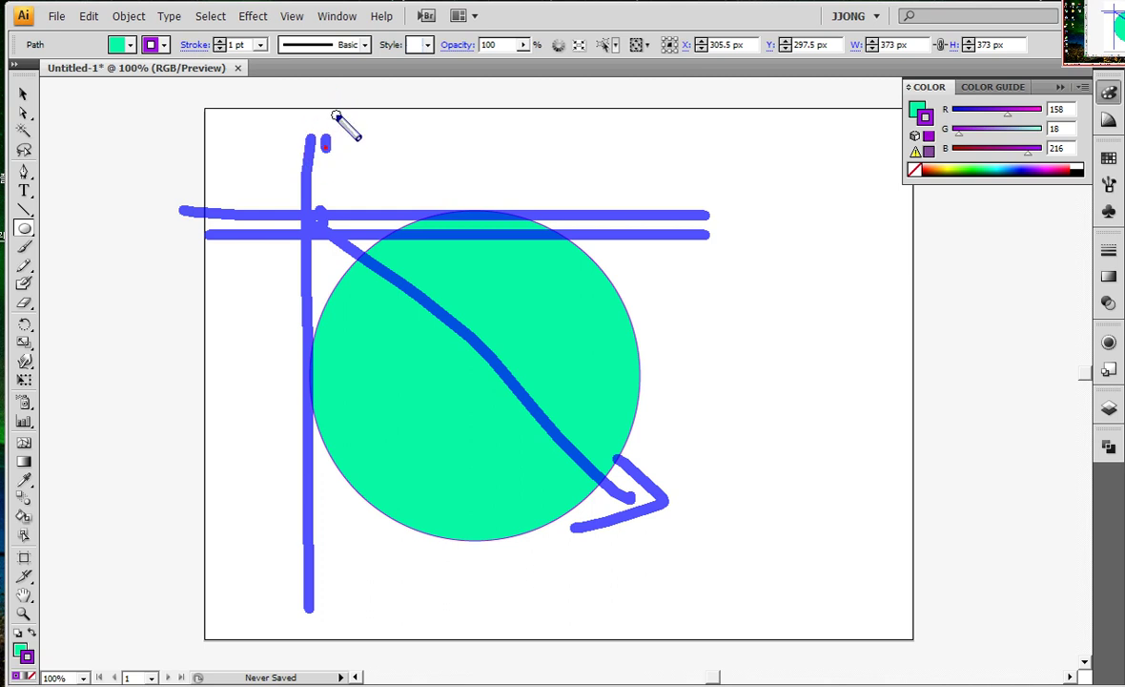
left_click_drag(325, 149, 410, 160)
left_click_drag(390, 100, 359, 160)
left_click_drag(417, 132, 469, 133)
left_click_drag(444, 145, 534, 124)
left_click_drag(537, 179, 584, 153)
left_click_drag(611, 111, 638, 134)
left_click_drag(642, 88, 627, 195)
left_click_drag(666, 133, 689, 164)
left_click_drag(696, 112, 763, 121)
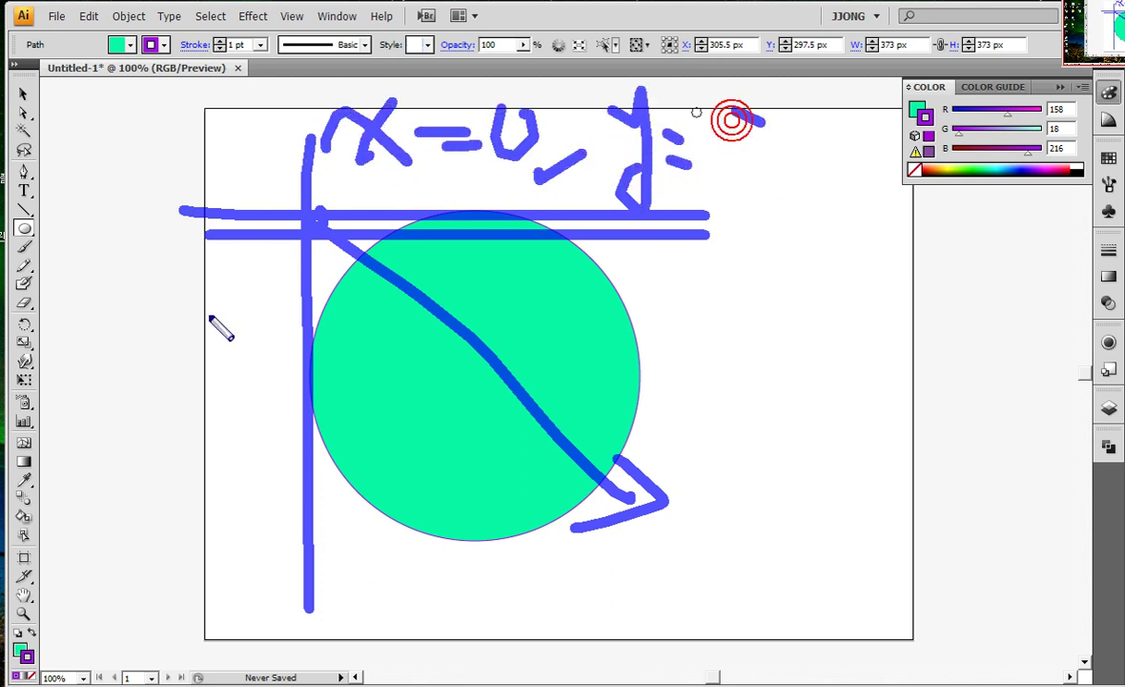
left_click_drag(286, 238, 329, 205)
mouse_move(121, 287)
left_mouse_down()
mouse_move(112, 358)
mouse_move(176, 303)
mouse_move(200, 354)
left_mouse_up()
mouse_move(255, 289)
left_mouse_down()
mouse_move(276, 288)
mouse_move(291, 373)
left_mouse_up()
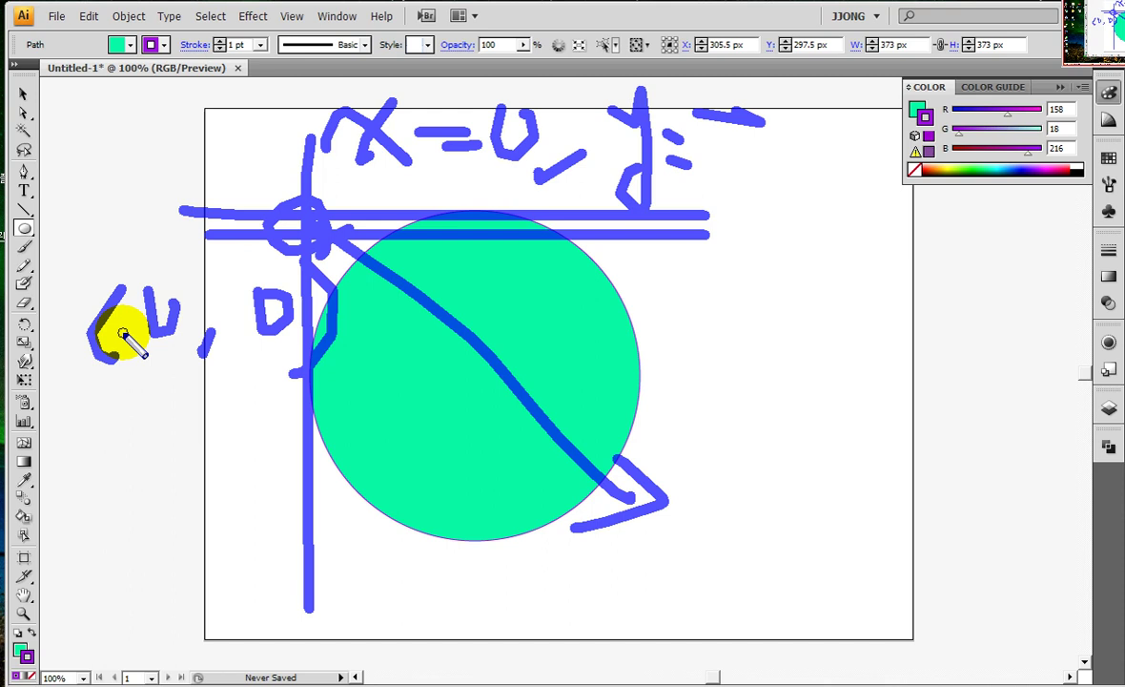
mouse_move(291, 372)
left_mouse_down()
mouse_move(646, 372)
mouse_move(624, 391)
left_mouse_up()
mouse_move(468, 243)
left_mouse_down()
mouse_move(467, 524)
mouse_move(496, 495)
left_mouse_up()
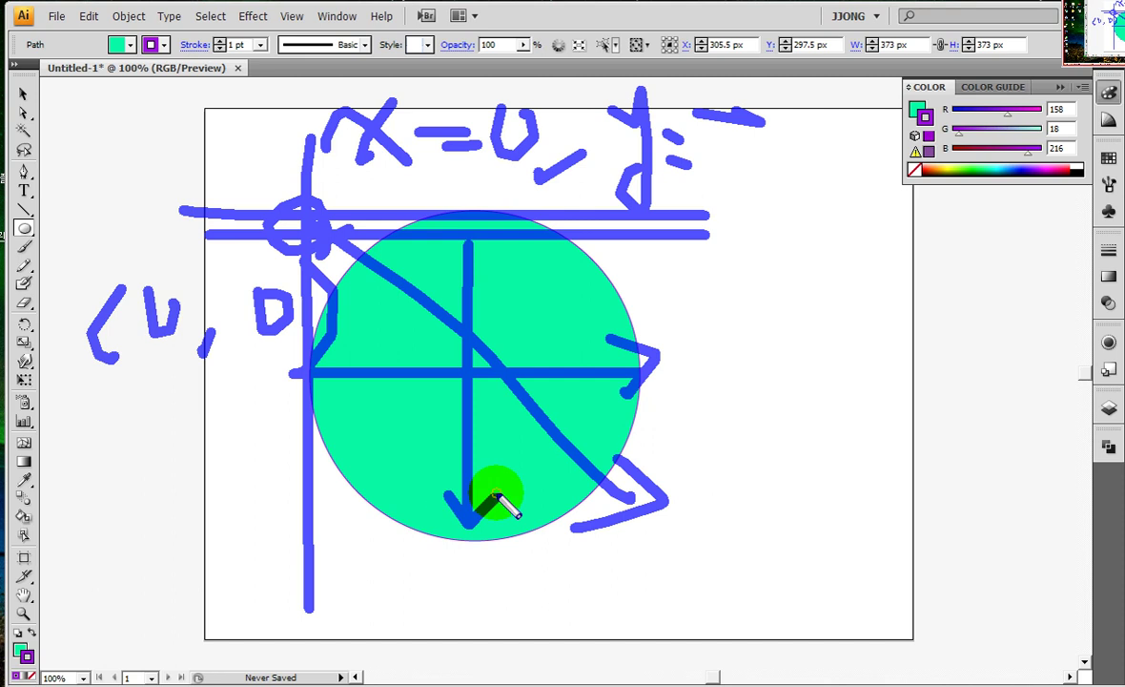
key("Escape")
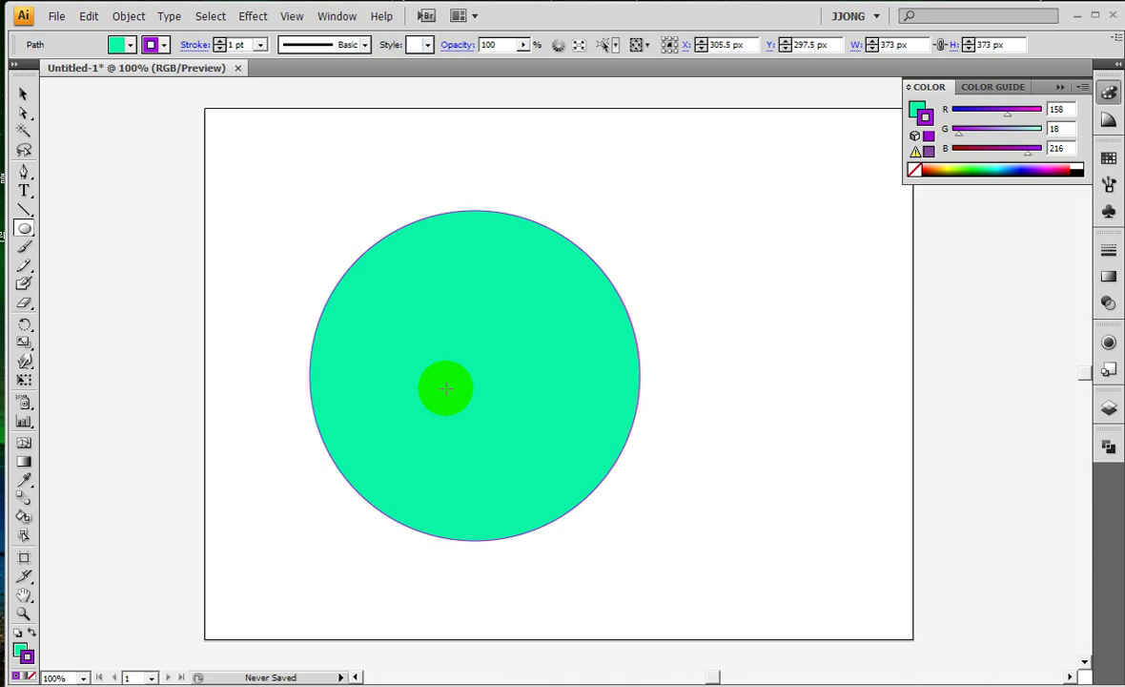
- Draw a 370 × 538 px rectangle with the Rectangle tool over the circle's right half
left_click_drag(1104, 471, 1121, 416)
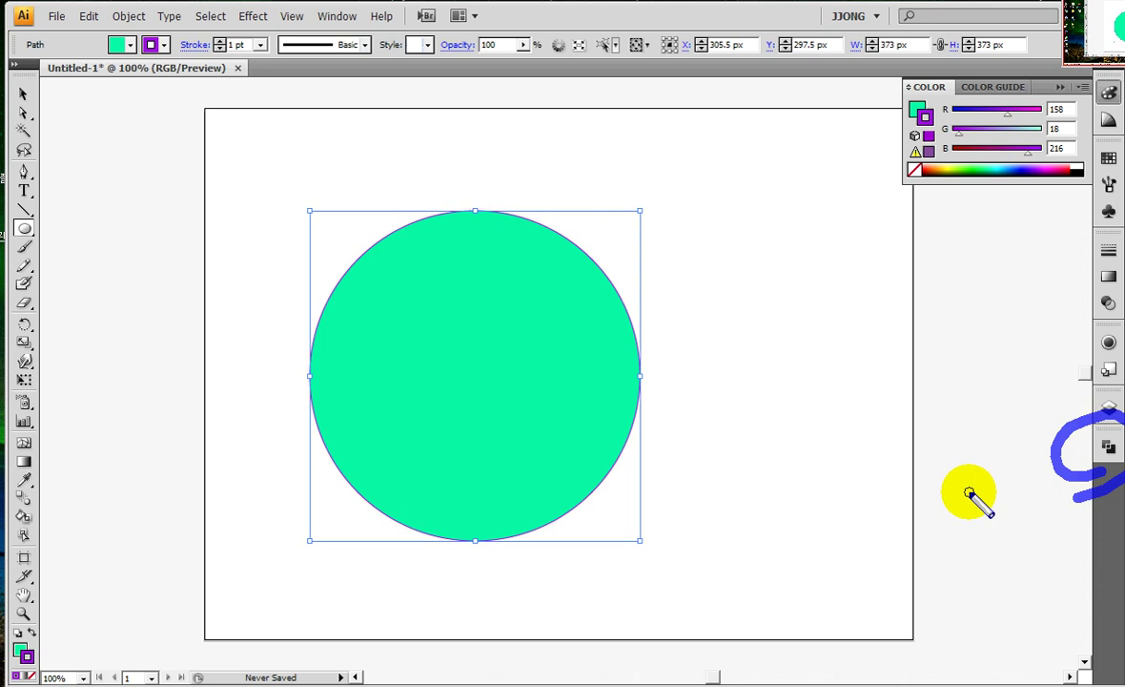
key("Escape")
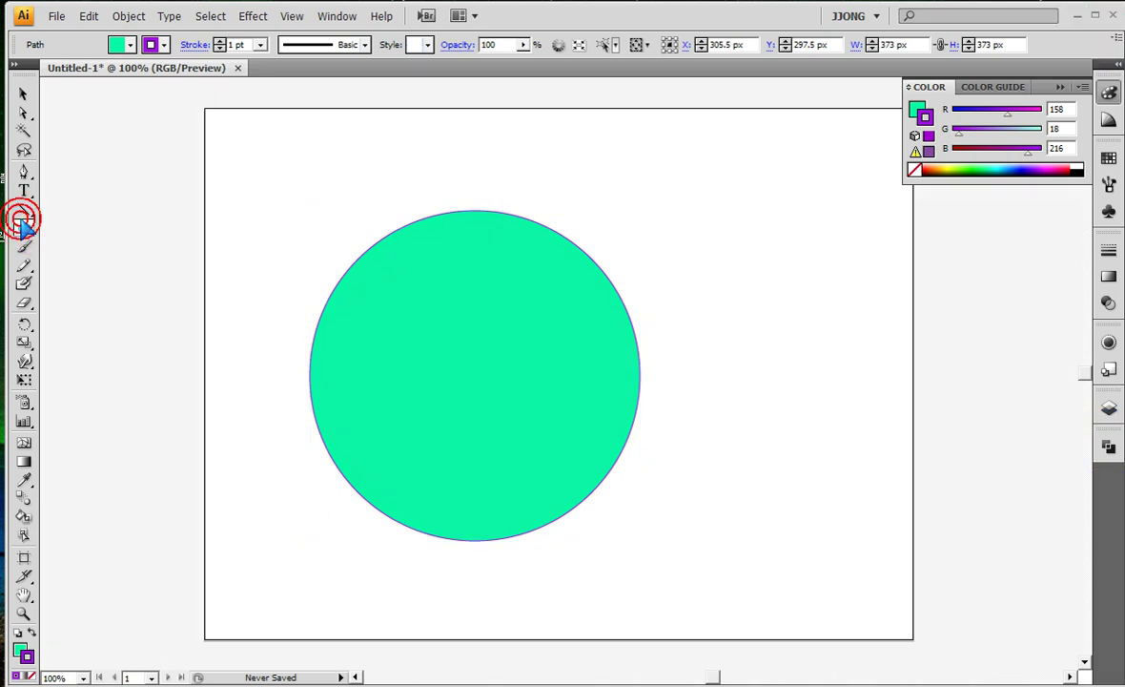
left_click_drag(24, 228, 57, 238)
left_click(85, 234)
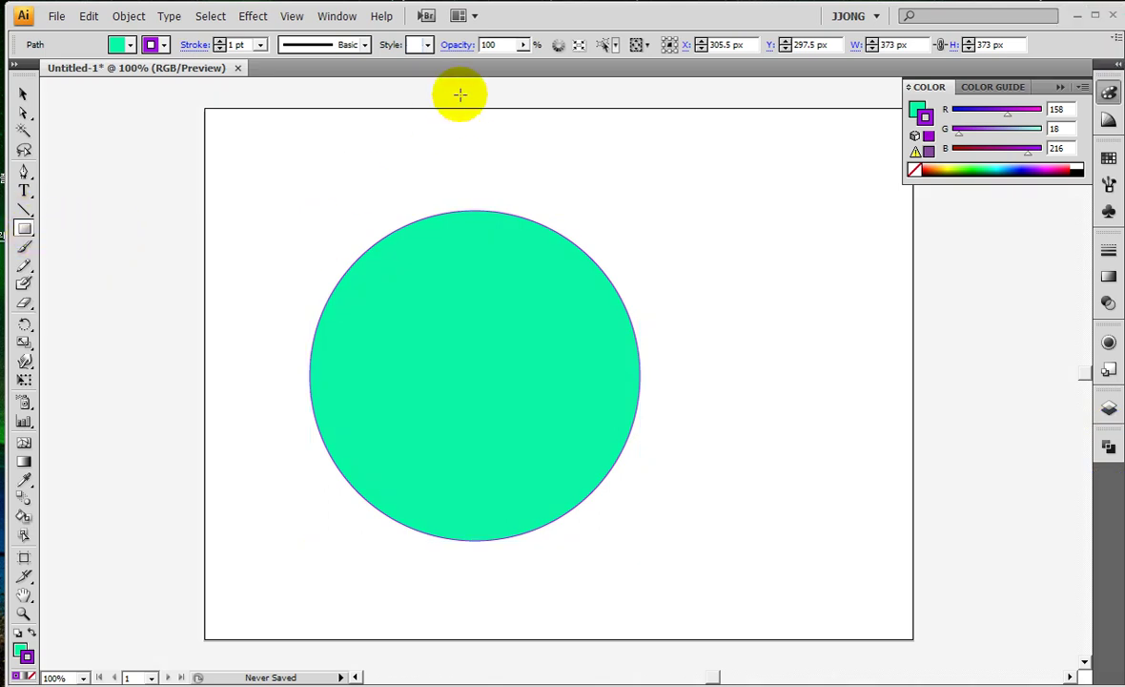
mouse_move(465, 118)
left_mouse_down()
mouse_move(593, 573)
mouse_move(792, 593)
left_mouse_up()
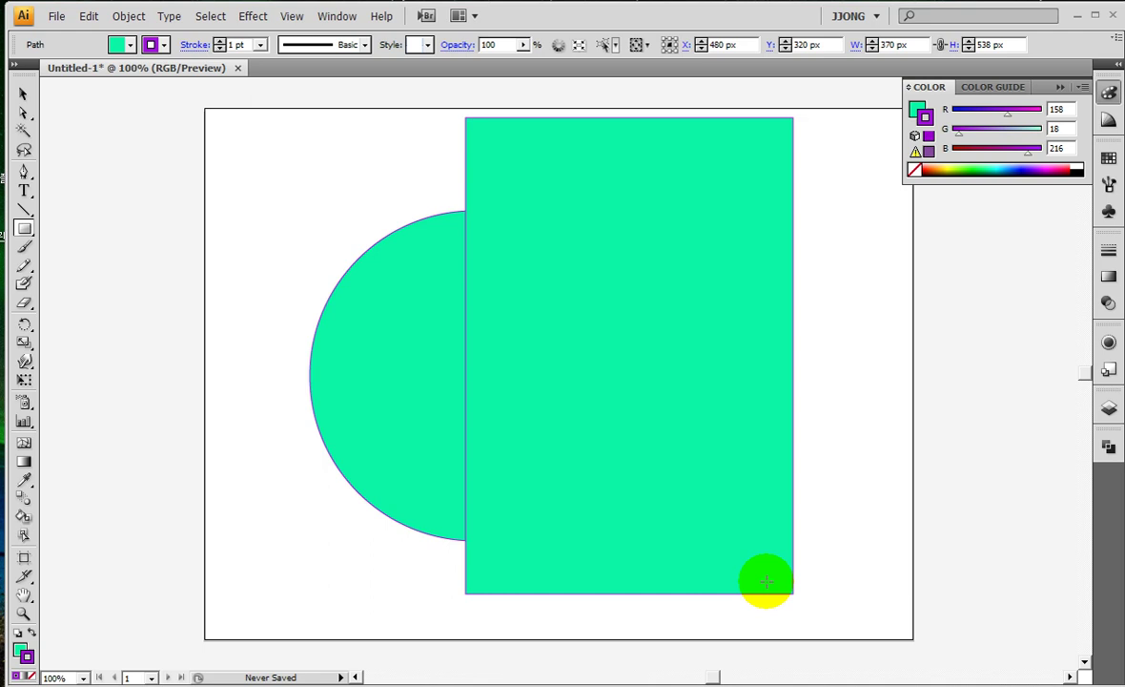
left_click_drag(1113, 380, 1096, 442)
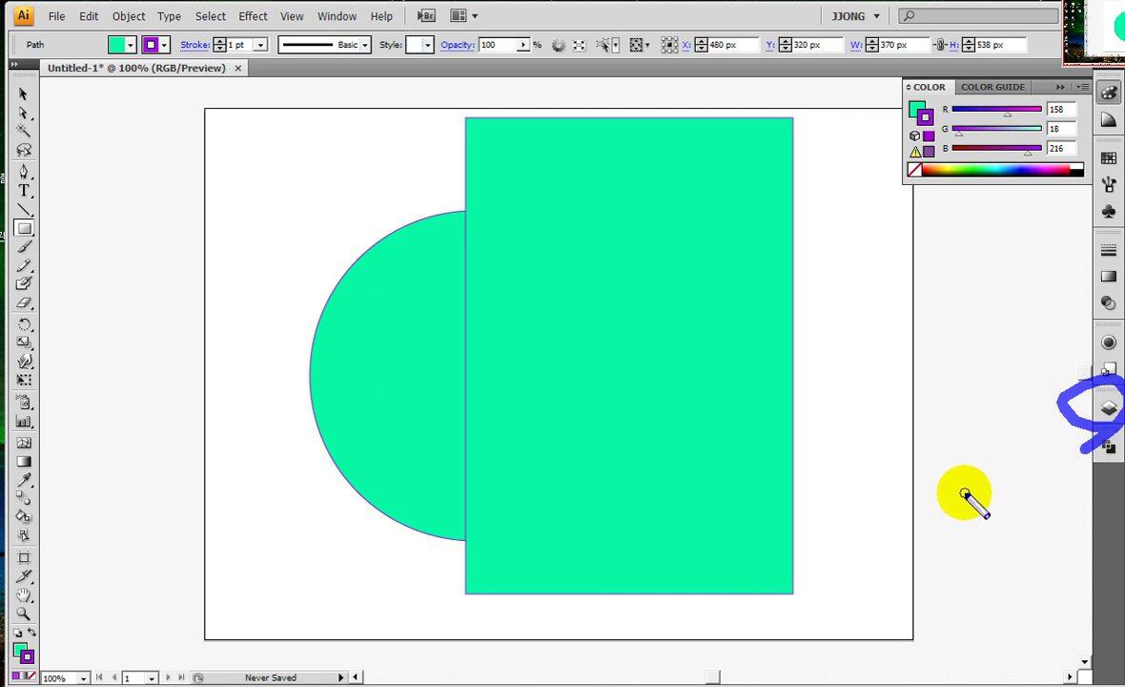
left_click_drag(155, 188, 196, 253)
left_click_drag(256, 184, 215, 213)
mouse_move(246, 158)
left_mouse_down()
mouse_move(235, 243)
mouse_move(259, 256)
left_mouse_up()
left_click_drag(211, 220, 249, 216)
left_click_drag(314, 124, 324, 195)
left_click_drag(335, 145, 389, 183)
left_click_drag(291, 215, 396, 216)
left_click_drag(351, 237, 386, 250)
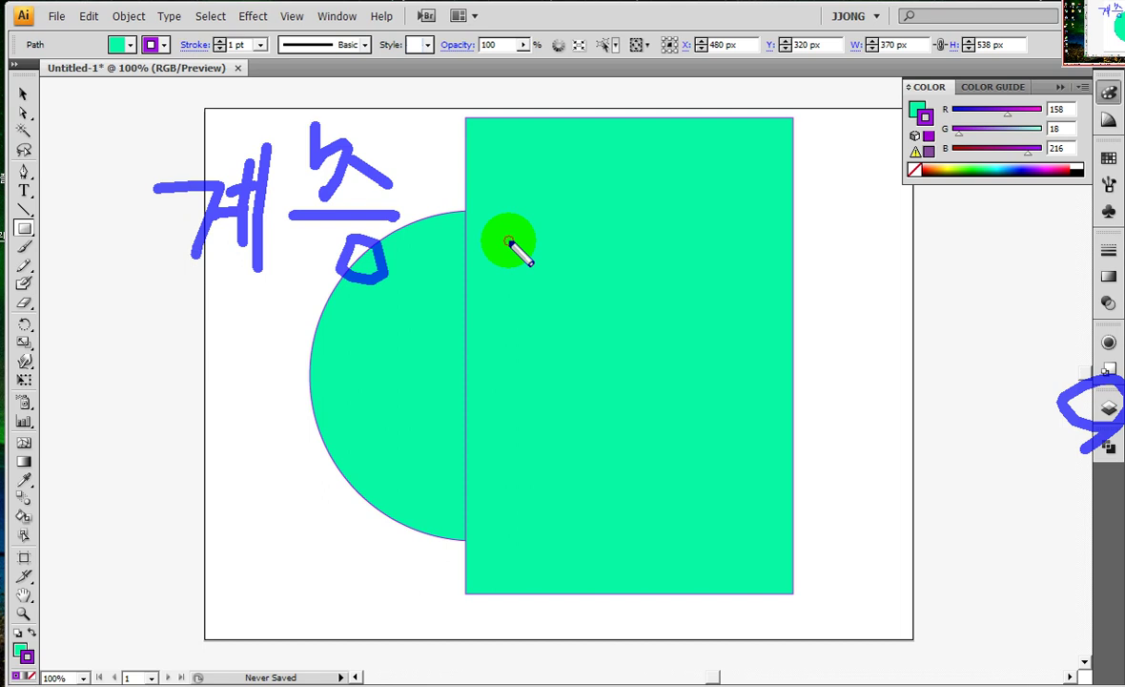
mouse_move(391, 377)
left_mouse_down()
mouse_move(391, 437)
mouse_move(370, 465)
mouse_move(336, 446)
left_mouse_up()
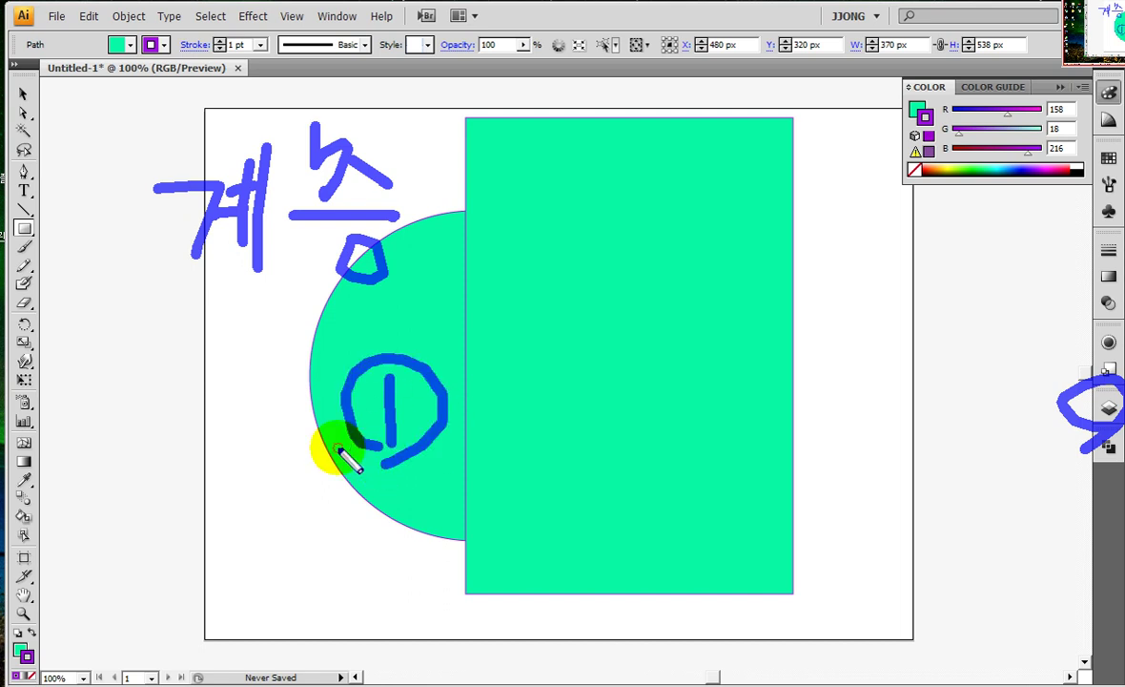
mouse_move(611, 303)
left_mouse_down()
mouse_move(652, 328)
mouse_move(666, 393)
mouse_move(711, 292)
mouse_move(669, 383)
mouse_move(630, 380)
left_mouse_up()
mouse_move(523, 596)
left_mouse_down()
mouse_move(593, 606)
mouse_move(633, 481)
mouse_move(749, 393)
left_mouse_up()
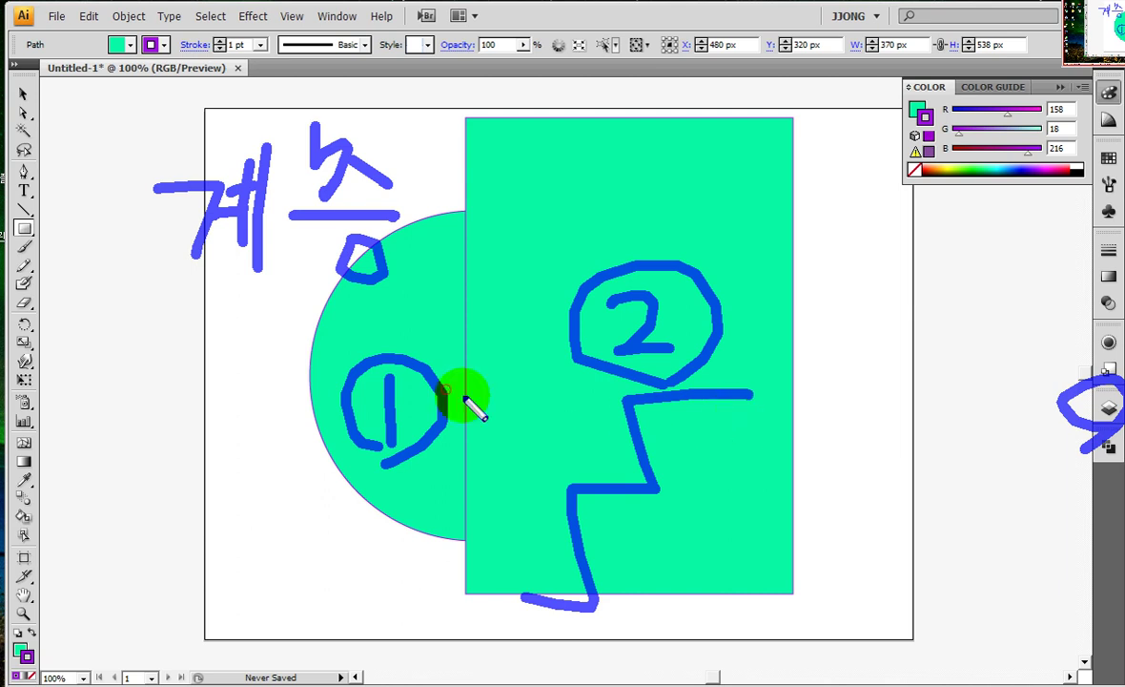
key("Escape")
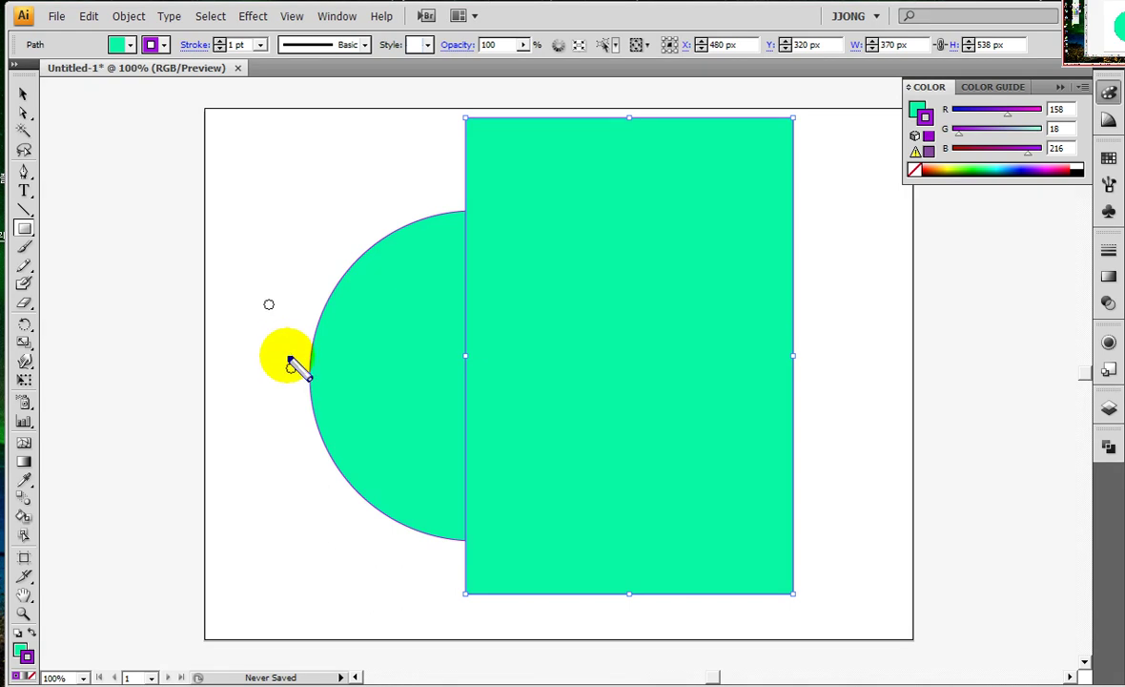
left_click_drag(364, 312, 366, 434)
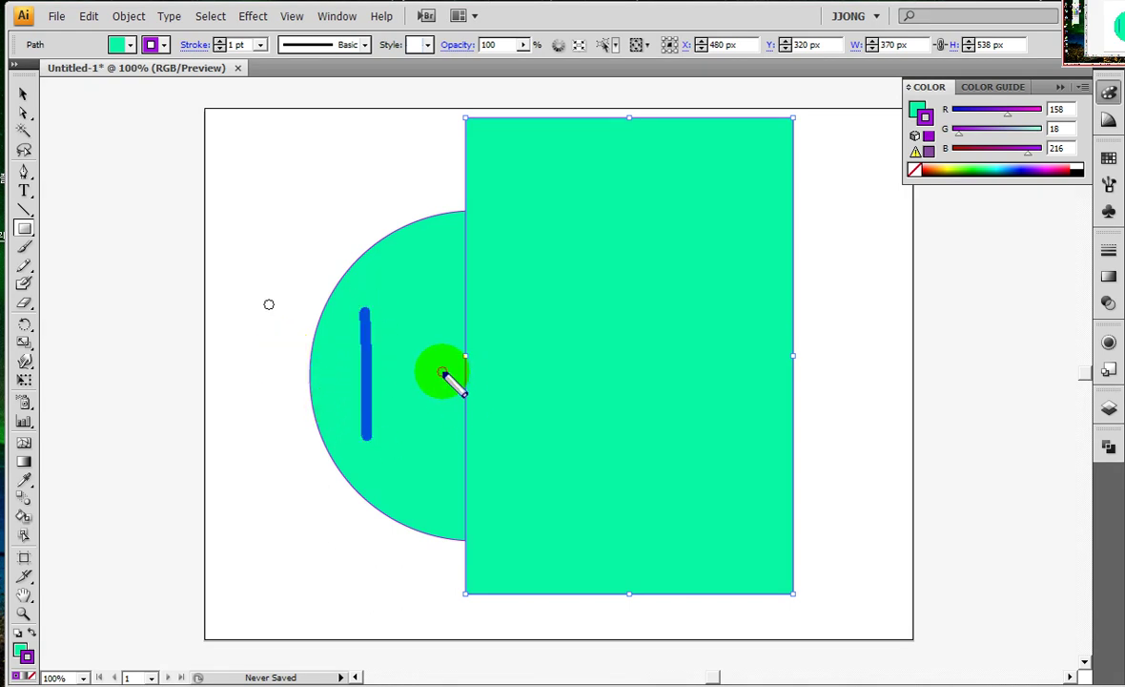
left_click_drag(439, 372, 537, 371)
left_click_drag(583, 325, 690, 422)
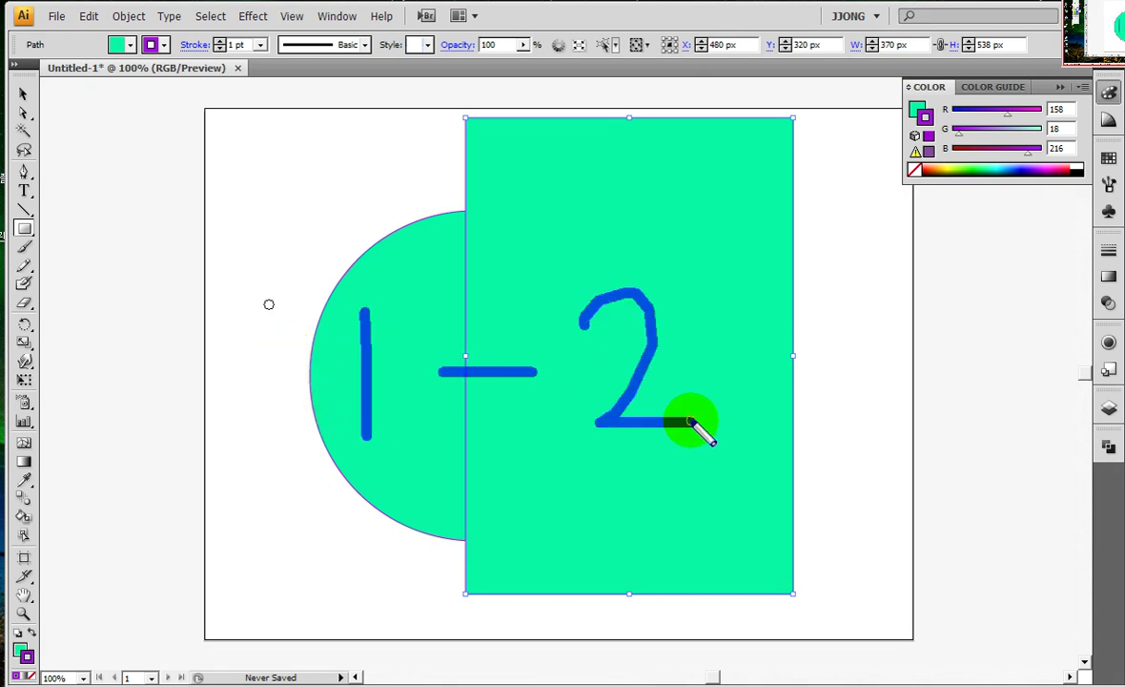
mouse_move(274, 100)
left_mouse_down()
mouse_move(244, 212)
mouse_move(314, 188)
mouse_move(313, 162)
left_mouse_up()
left_click_drag(372, 151, 448, 147)
left_click_drag(462, 97, 465, 199)
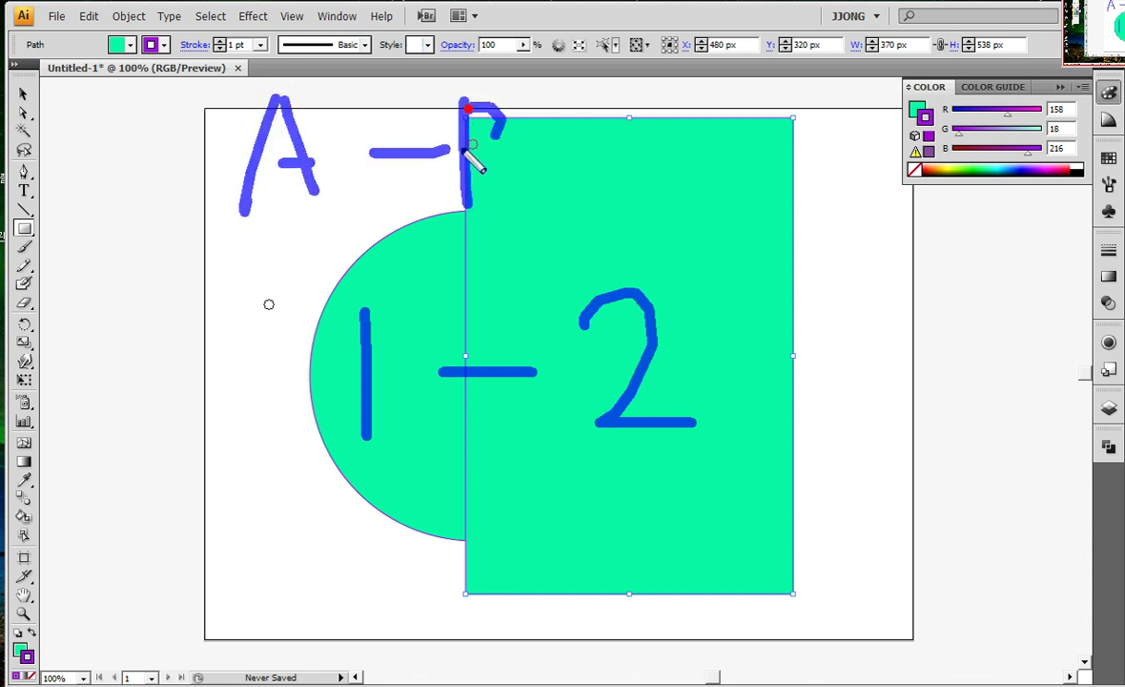
left_click(550, 166)
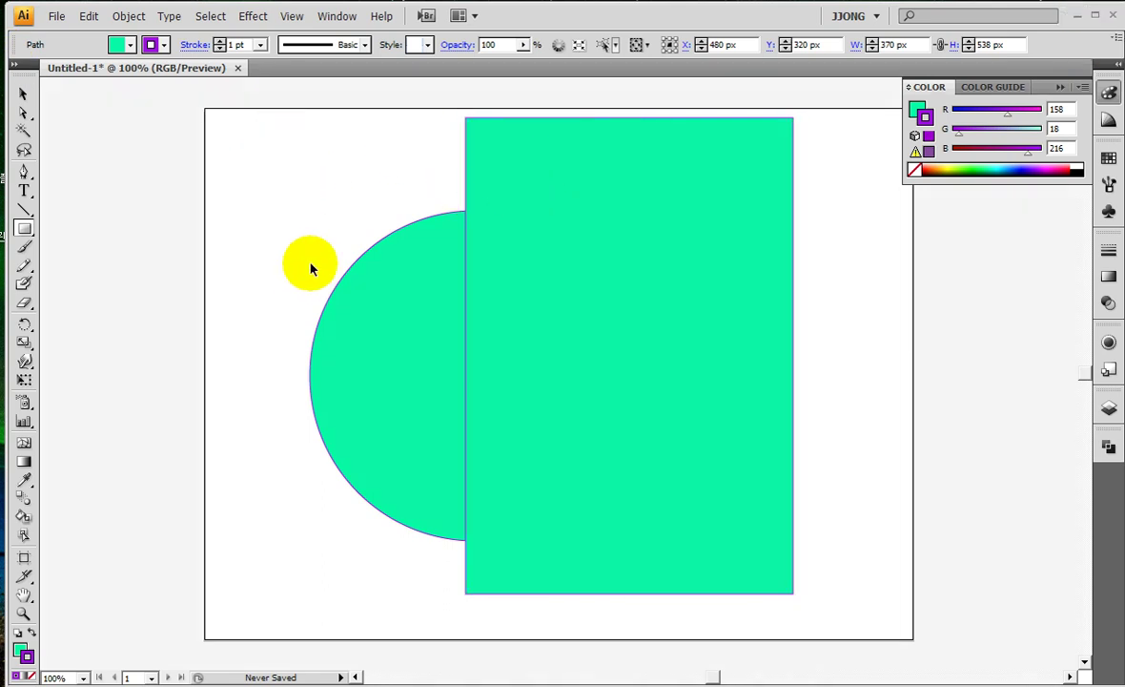
mouse_move(324, 207)
left_mouse_down()
mouse_move(278, 295)
mouse_move(472, 315)
mouse_move(392, 183)
mouse_move(299, 205)
left_mouse_up()
mouse_move(521, 170)
left_mouse_down()
mouse_move(415, 289)
mouse_move(551, 354)
mouse_move(505, 170)
left_mouse_up()
mouse_move(333, 229)
left_mouse_down()
mouse_move(309, 310)
mouse_move(365, 311)
left_mouse_up()
left_click_drag(315, 291, 355, 286)
left_click_drag(477, 233, 472, 286)
mouse_move(453, 434)
left_mouse_down()
mouse_move(344, 515)
mouse_move(448, 563)
left_mouse_up()
mouse_move(424, 420)
left_mouse_down()
mouse_move(445, 441)
mouse_move(449, 552)
left_mouse_up()
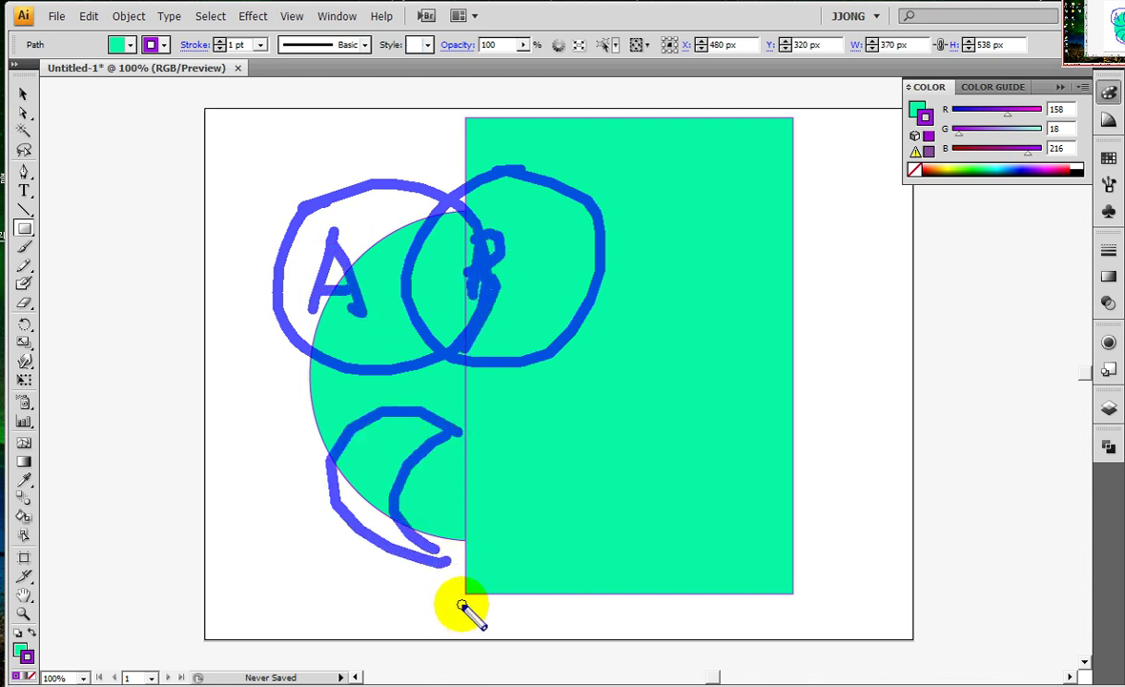
key("Escape")
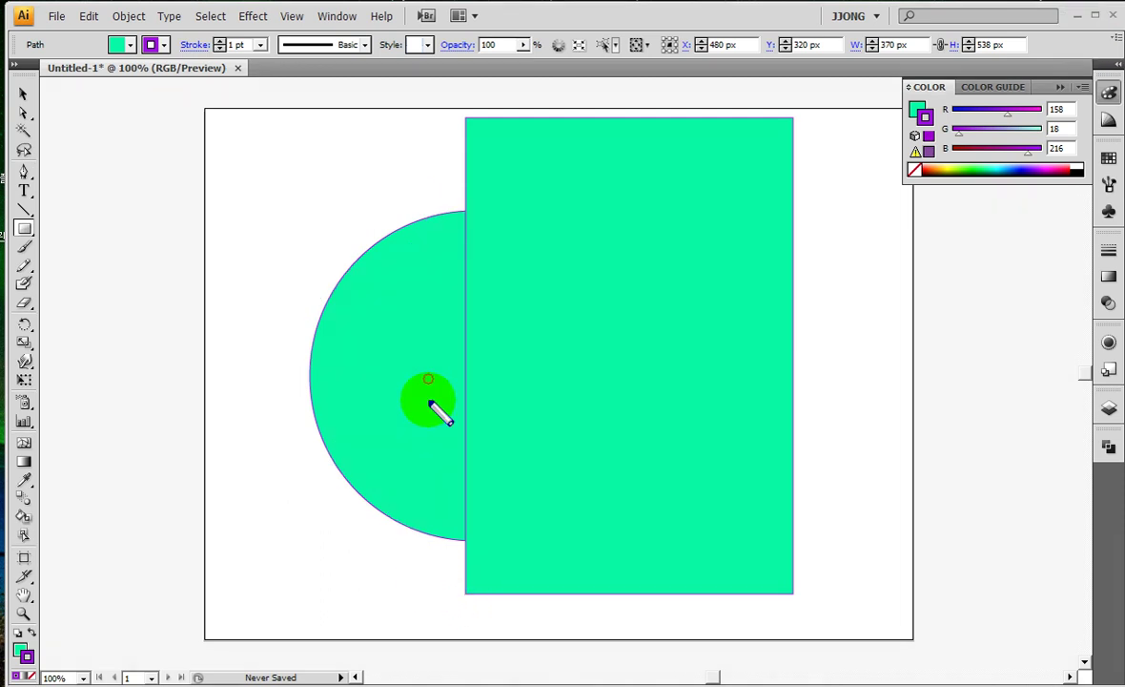
mouse_move(360, 420)
left_mouse_down()
mouse_move(391, 331)
mouse_move(425, 420)
left_mouse_up()
left_click_drag(366, 379, 421, 377)
mouse_move(549, 320)
left_mouse_down()
mouse_move(550, 417)
mouse_move(590, 354)
mouse_move(525, 429)
left_mouse_up()
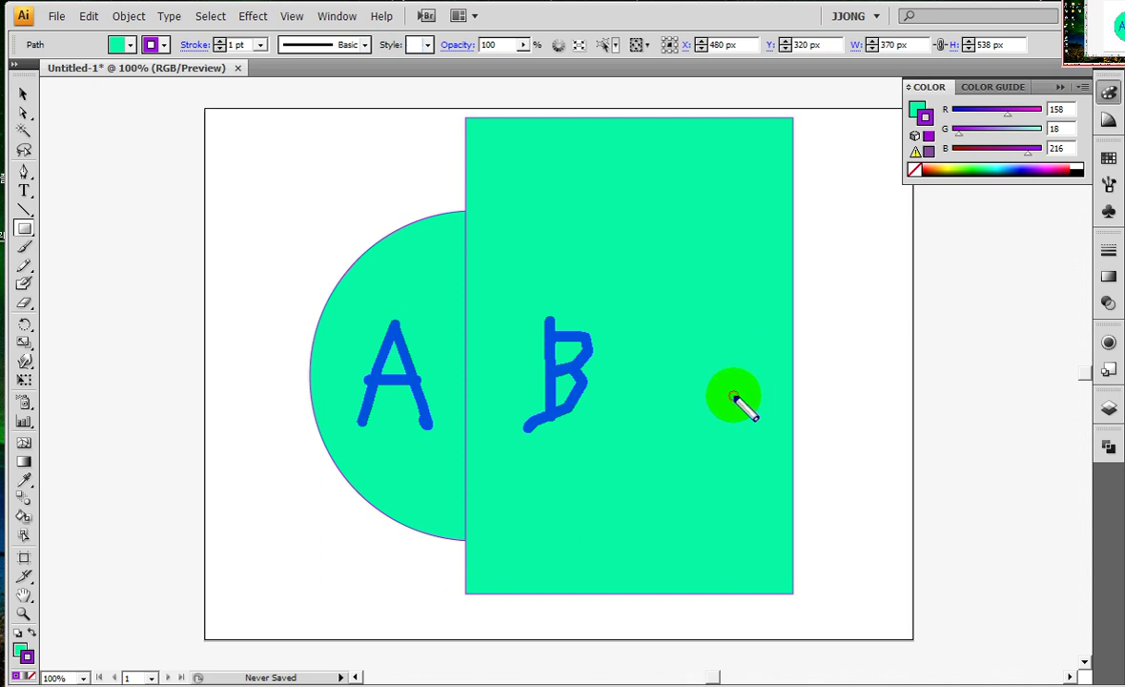
left_click_drag(1086, 478, 1097, 488)
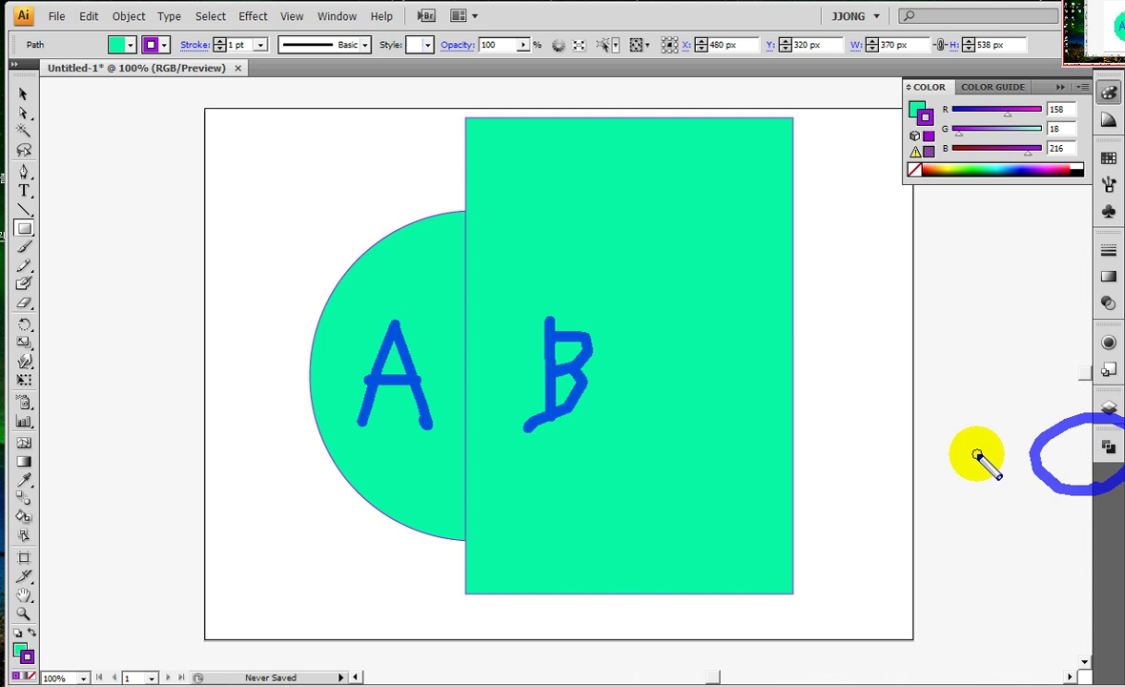
left_click_drag(335, 111, 296, 222)
left_click_drag(308, 167, 361, 213)
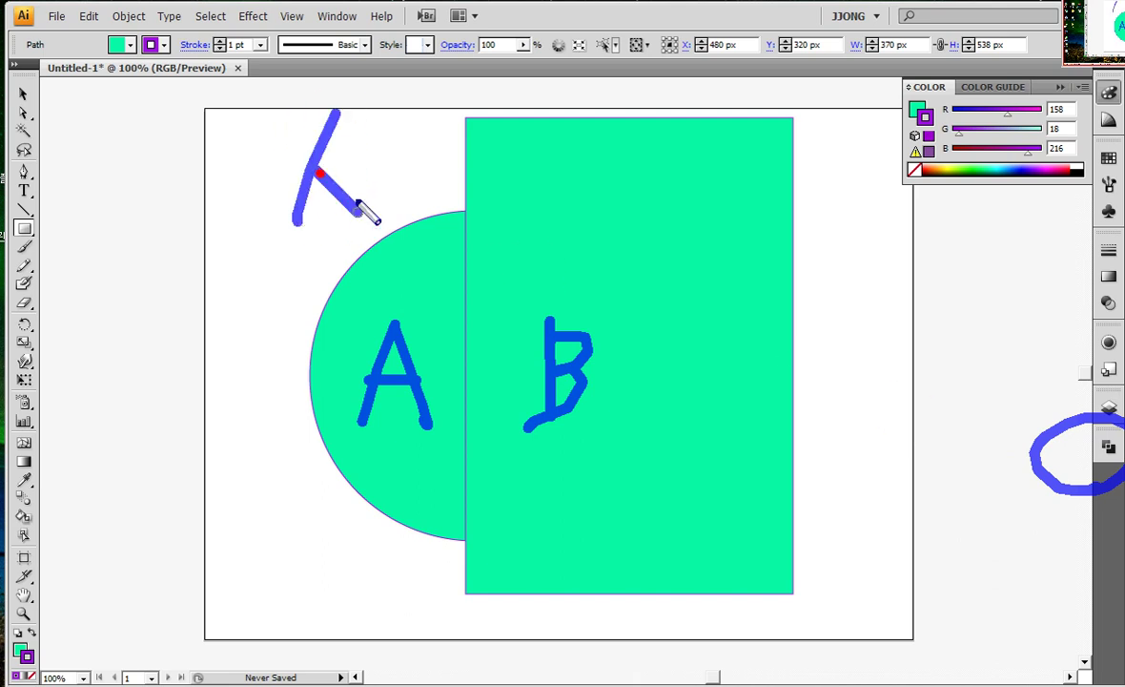
left_click_drag(402, 169, 348, 169)
left_click_drag(405, 114, 406, 229)
left_click_drag(345, 172, 400, 172)
left_click_drag(380, 217, 412, 253)
mouse_move(530, 138)
left_mouse_down()
mouse_move(458, 138)
mouse_move(521, 166)
left_mouse_up()
mouse_move(482, 178)
left_mouse_down()
mouse_move(469, 200)
mouse_move(524, 198)
left_mouse_up()
mouse_move(553, 134)
left_mouse_down()
mouse_move(555, 198)
mouse_move(626, 250)
mouse_move(587, 292)
left_mouse_up()
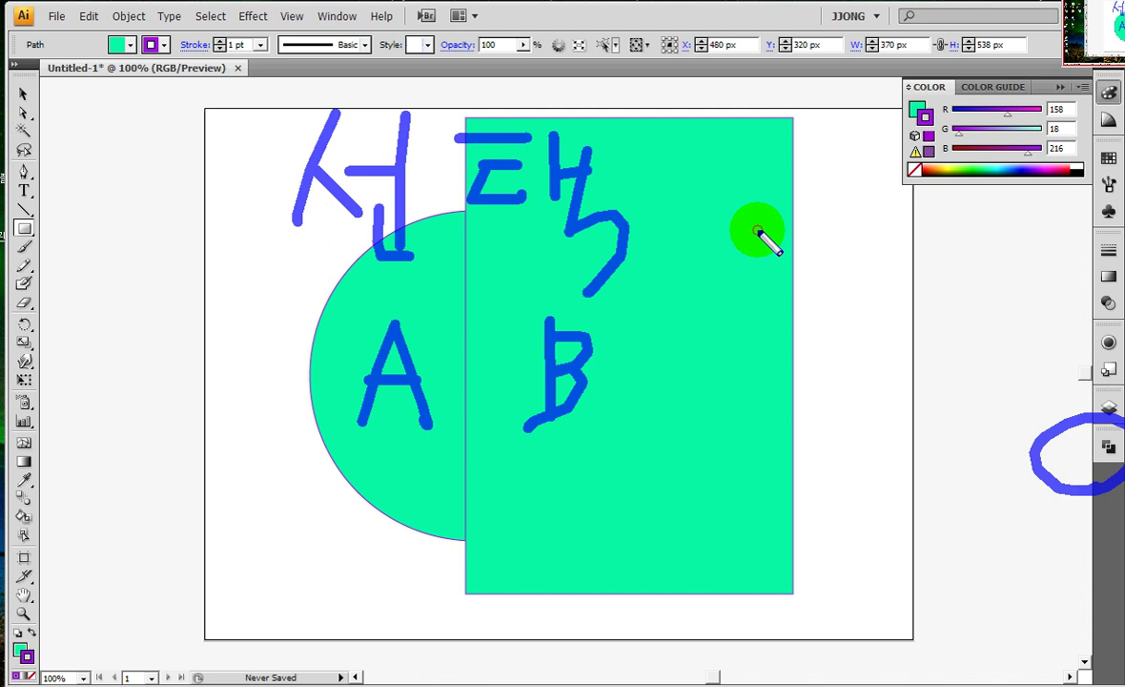
left_click_drag(723, 358, 801, 346)
mouse_move(722, 384)
left_mouse_down()
mouse_move(790, 377)
mouse_move(793, 410)
left_mouse_up()
left_click_drag(681, 443, 826, 444)
left_click_drag(798, 447, 807, 537)
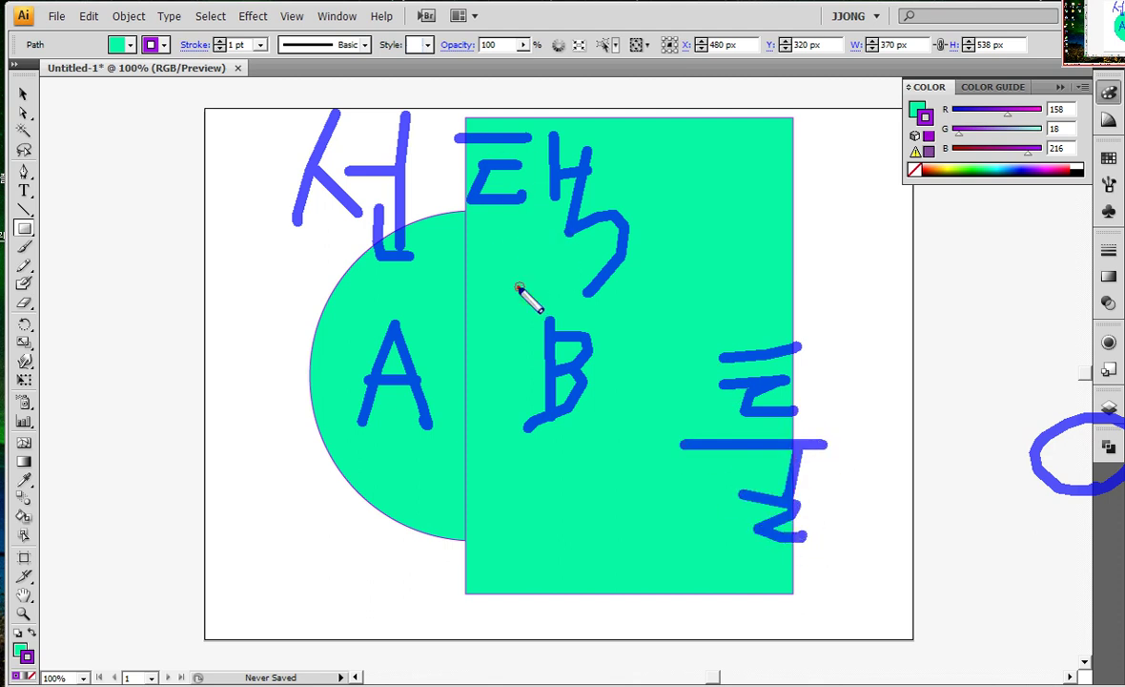
left_click_drag(518, 287, 387, 69)
left_click_drag(460, 52, 658, 224)
mouse_move(651, 179)
left_mouse_down()
mouse_move(704, 274)
mouse_move(727, 267)
left_mouse_up()
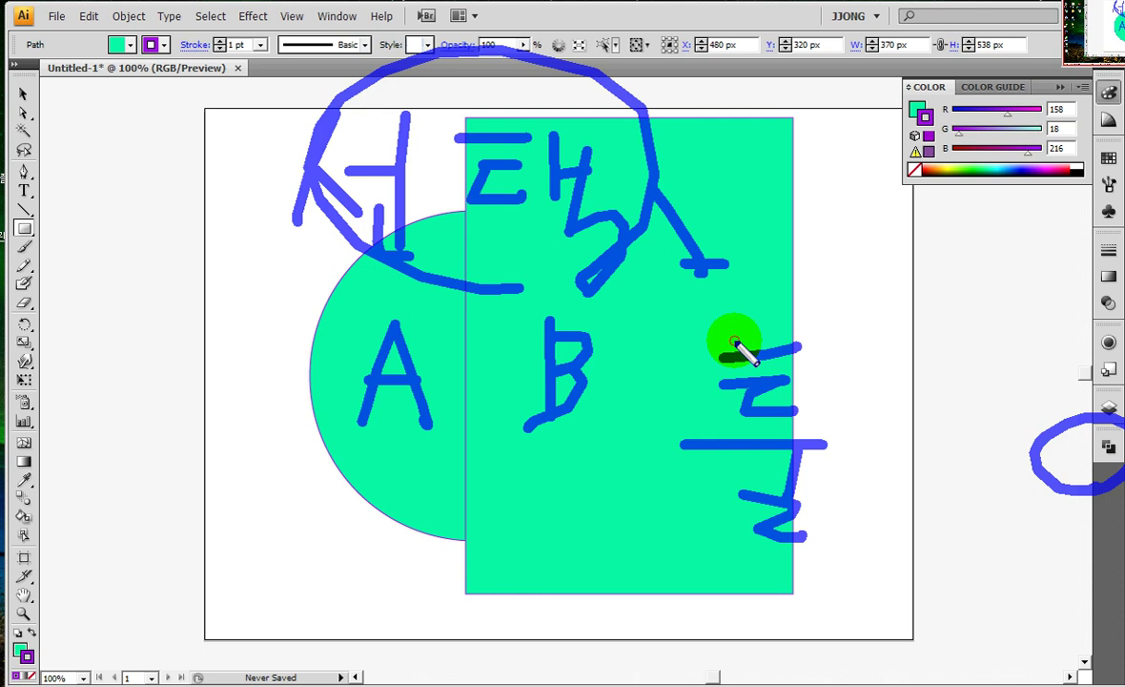
left_click(87, 202)
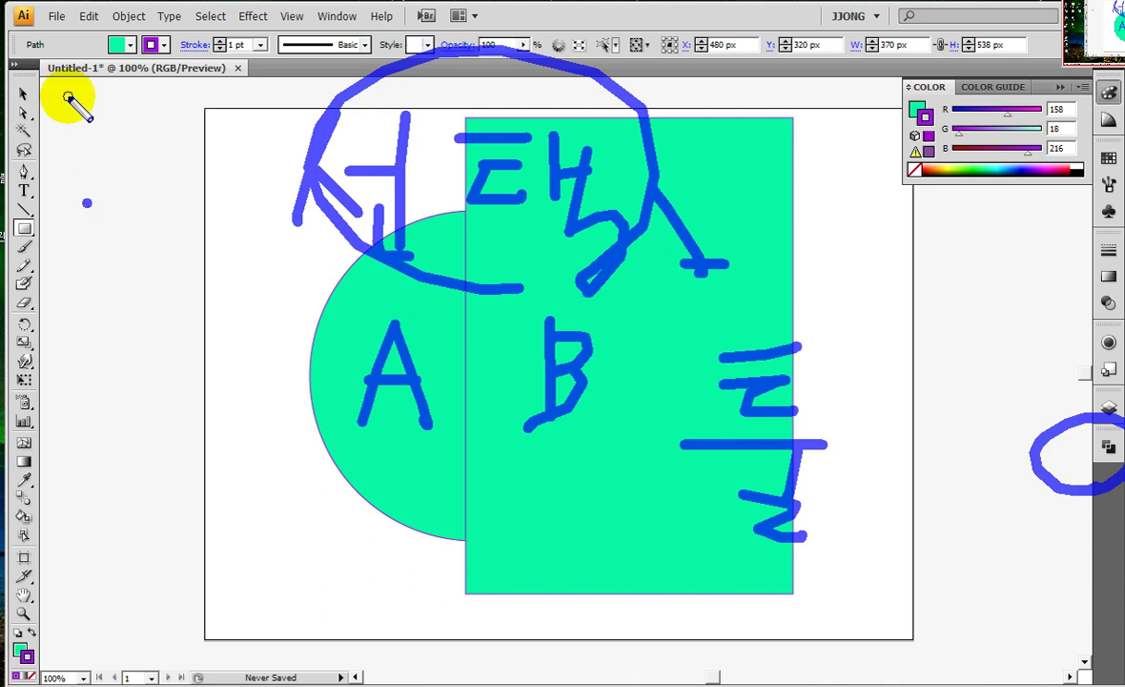
key("e")
left_click_drag(50, 67, 38, 119)
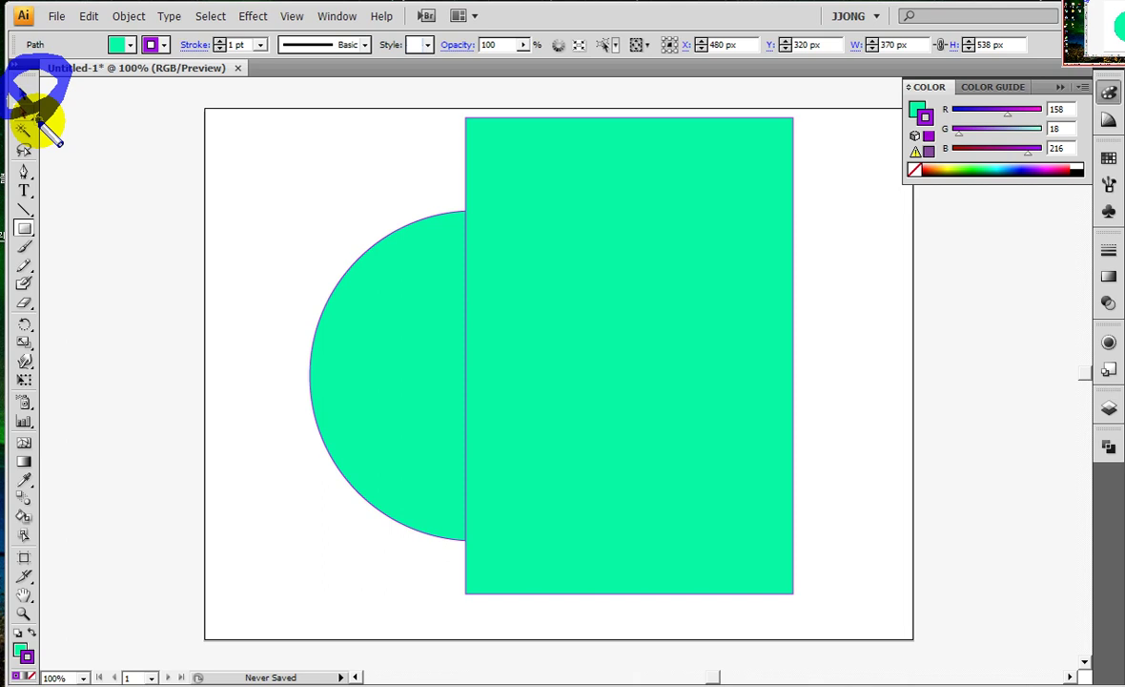
- Marquee-select the circle and rectangle with the Selection tool, sketching an arrow to show the sweep
key("Escape")
left_click(21, 96)
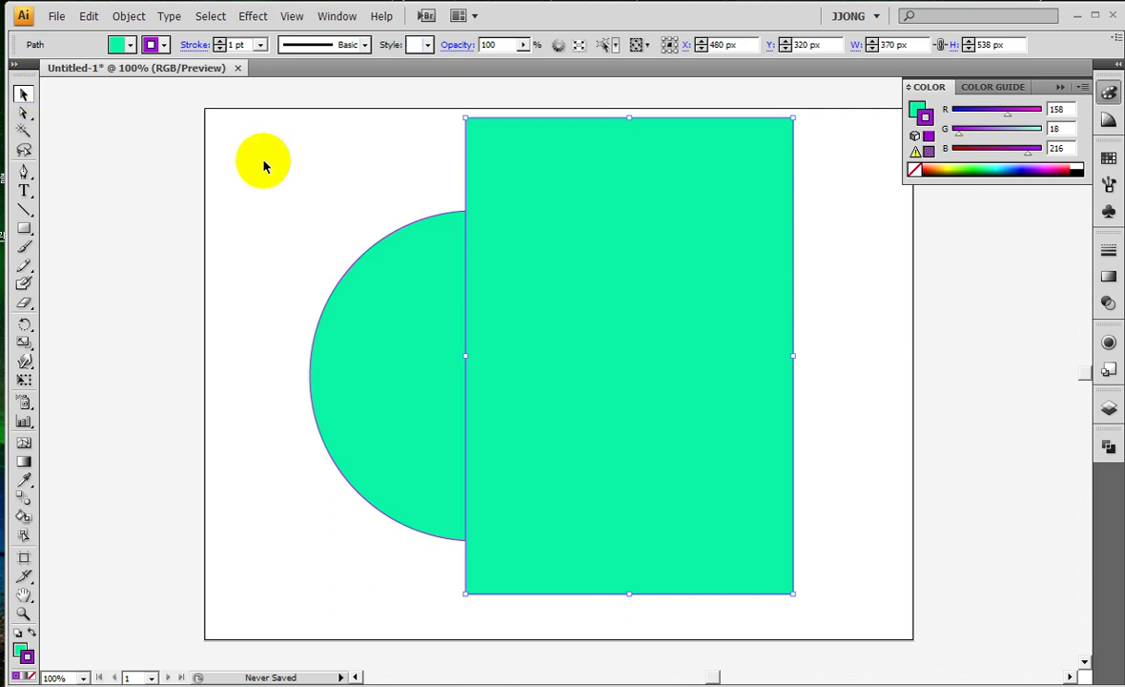
left_click_drag(271, 135, 579, 410)
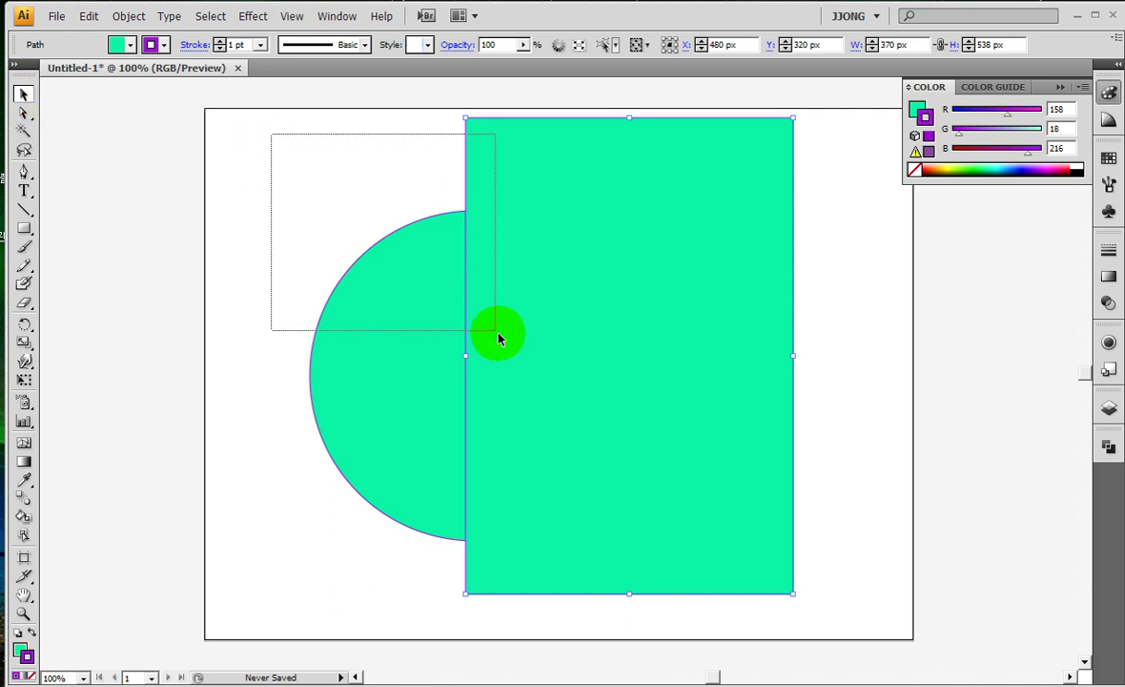
key("shift+m")
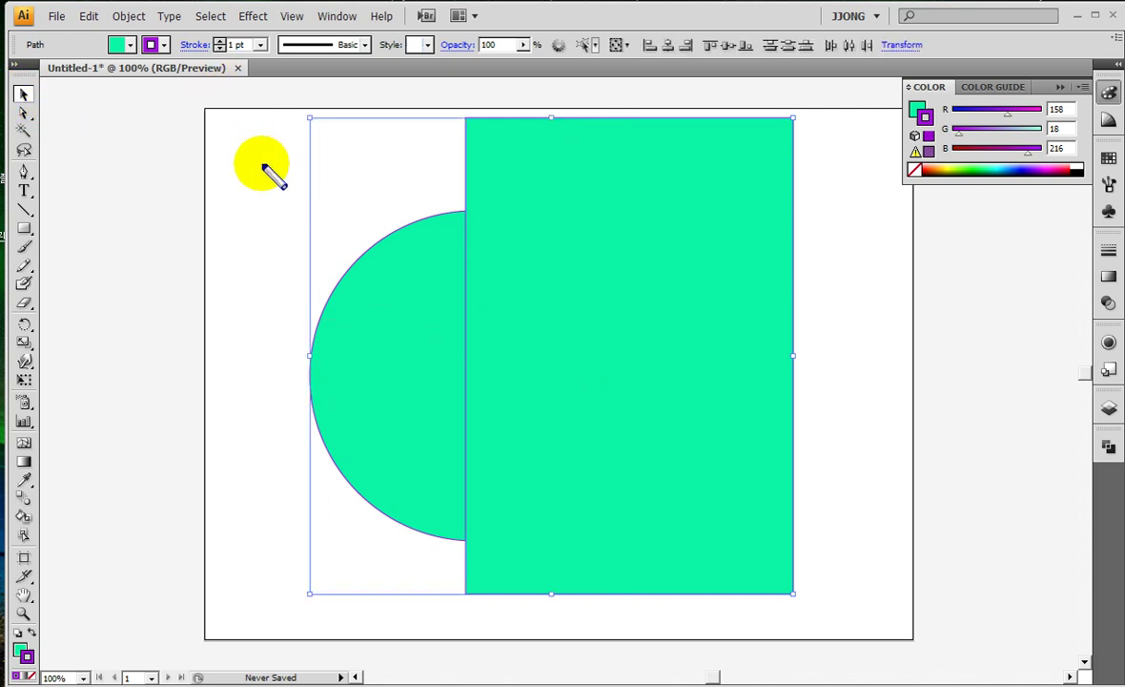
left_click_drag(270, 160, 486, 324)
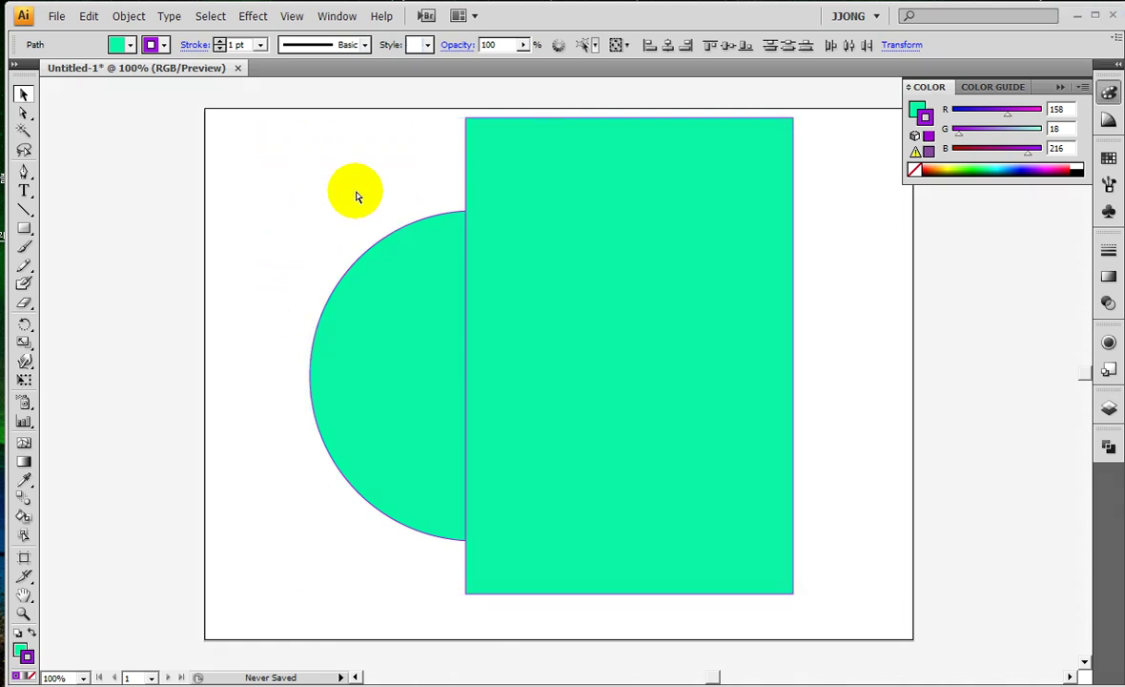
left_click(314, 229)
- Redraw the sweep arrow, clear it, and reselect both shapes with a marquee drag
mouse_move(375, 159)
left_mouse_down()
mouse_move(513, 259)
mouse_move(467, 286)
left_mouse_up()
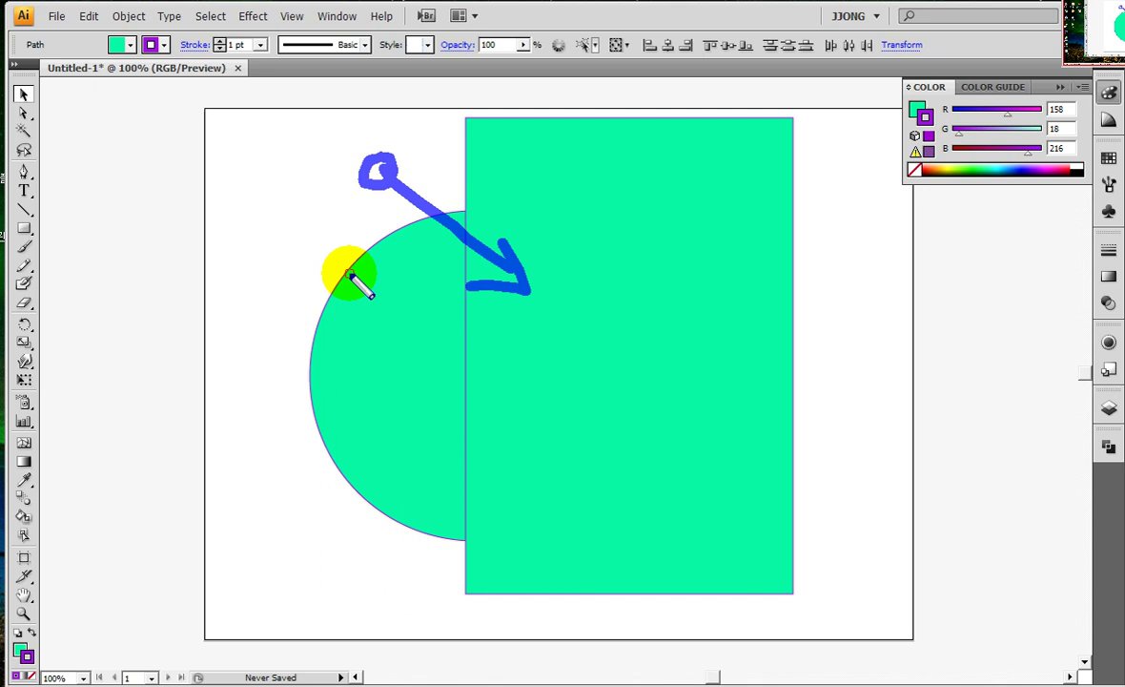
key("Escape")
left_click(322, 191)
left_click(428, 208)
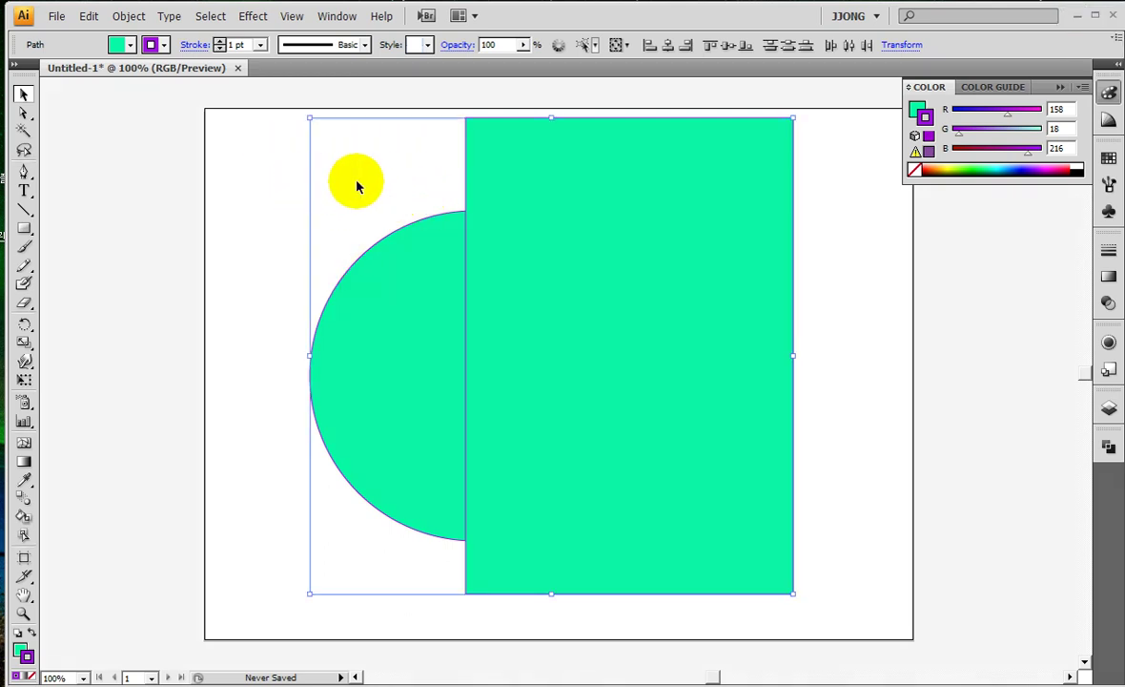
left_click(357, 187)
left_click_drag(251, 171, 506, 280)
- Open the Pathfinder panel and handwrite 'Front' over the rectangle
left_click(1109, 444)
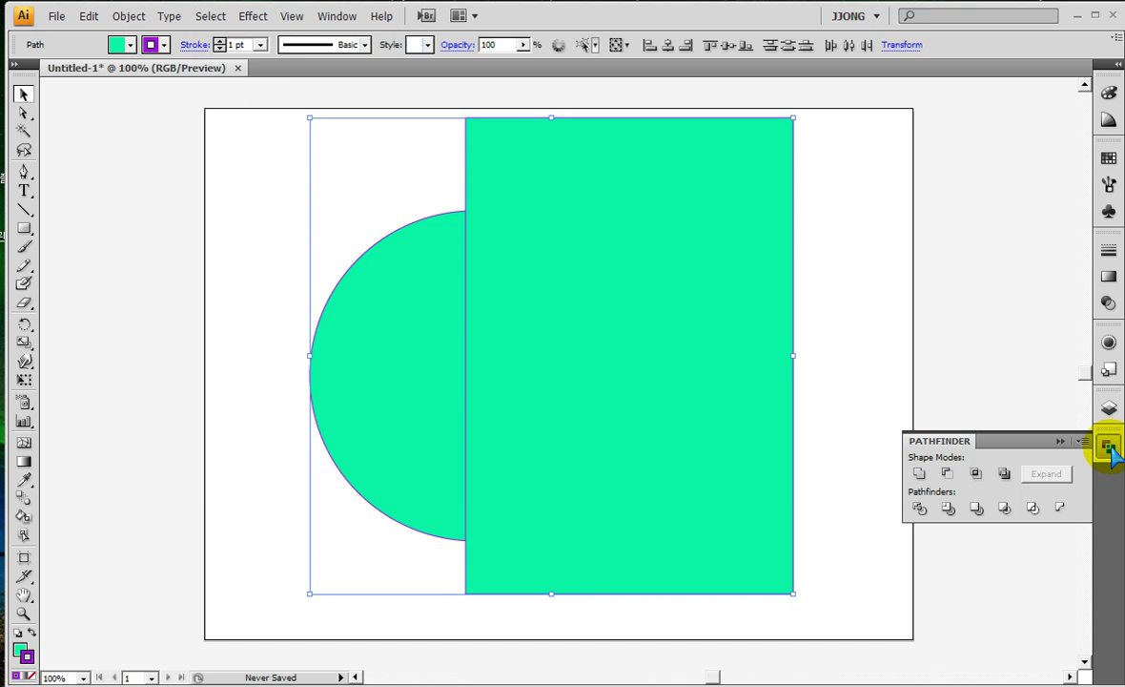
key("ctrl+h")
left_click_drag(533, 289, 629, 289)
left_click_drag(545, 294, 546, 427)
left_click_drag(545, 367, 589, 367)
mouse_move(614, 360)
left_mouse_down()
mouse_move(615, 431)
mouse_move(673, 367)
mouse_move(701, 368)
left_mouse_up()
mouse_move(753, 425)
left_mouse_down()
mouse_move(777, 368)
mouse_move(783, 416)
left_mouse_up()
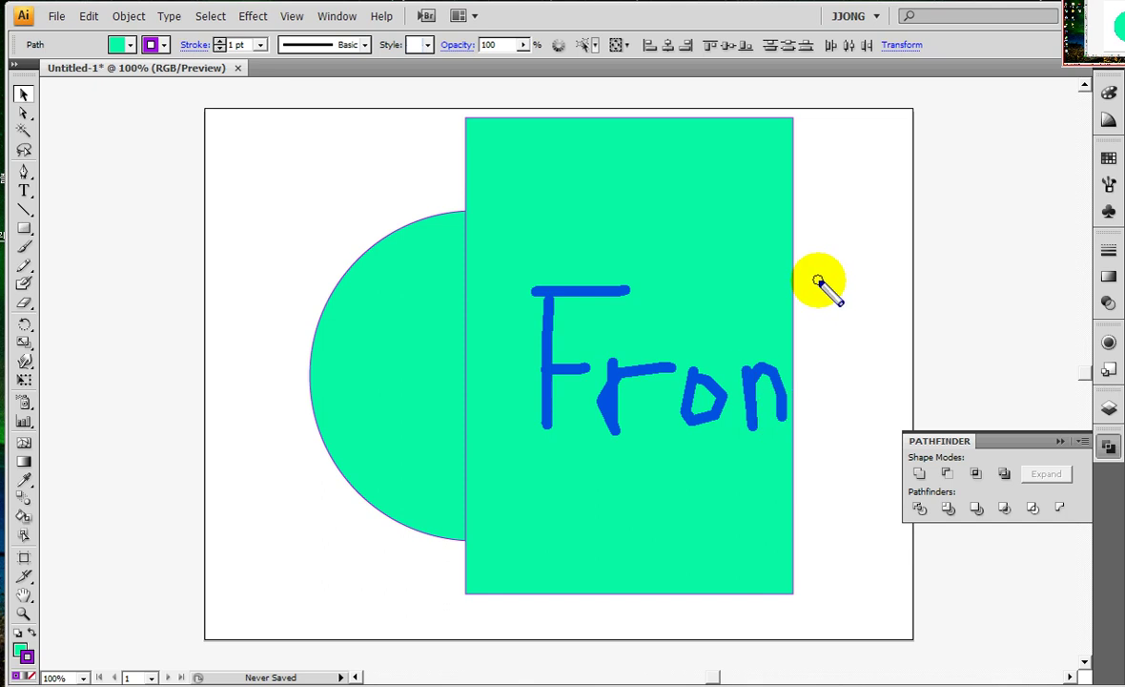
left_click_drag(817, 271, 872, 417)
left_click_drag(893, 337, 780, 338)
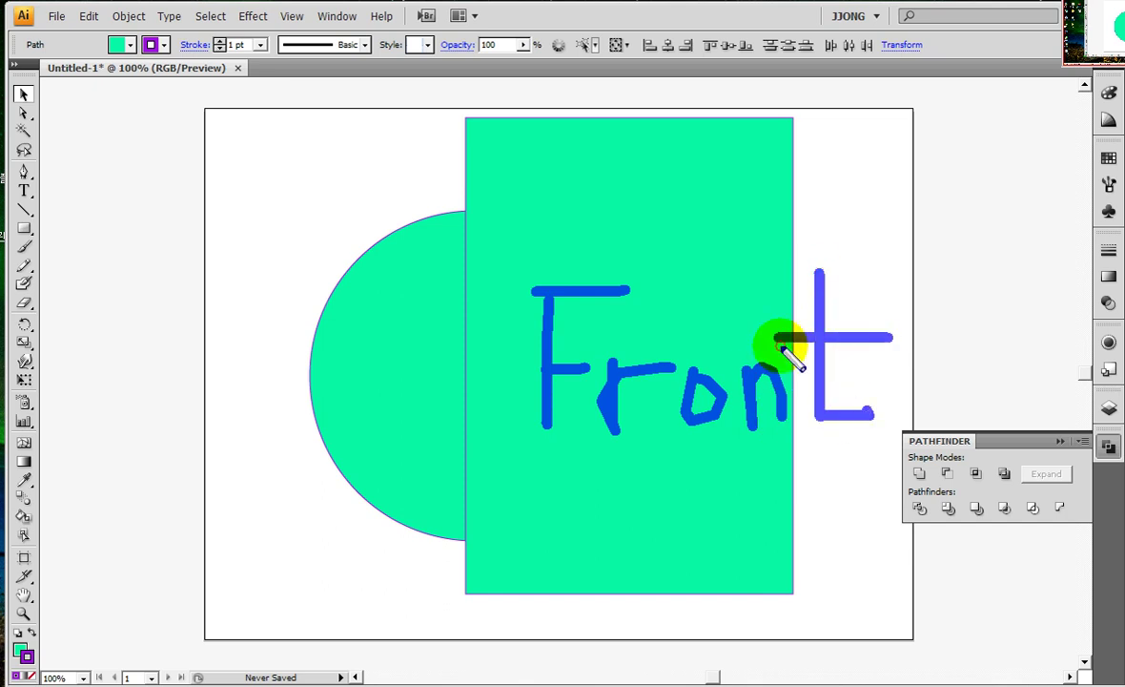
- Handwrite 'Minus' beside the circle, mark the Minus Front mode, then clear annotations
mouse_move(117, 283)
left_mouse_down()
mouse_move(117, 436)
mouse_move(145, 334)
mouse_move(201, 410)
left_mouse_up()
mouse_move(220, 306)
left_mouse_down()
mouse_move(257, 306)
mouse_move(233, 408)
left_mouse_up()
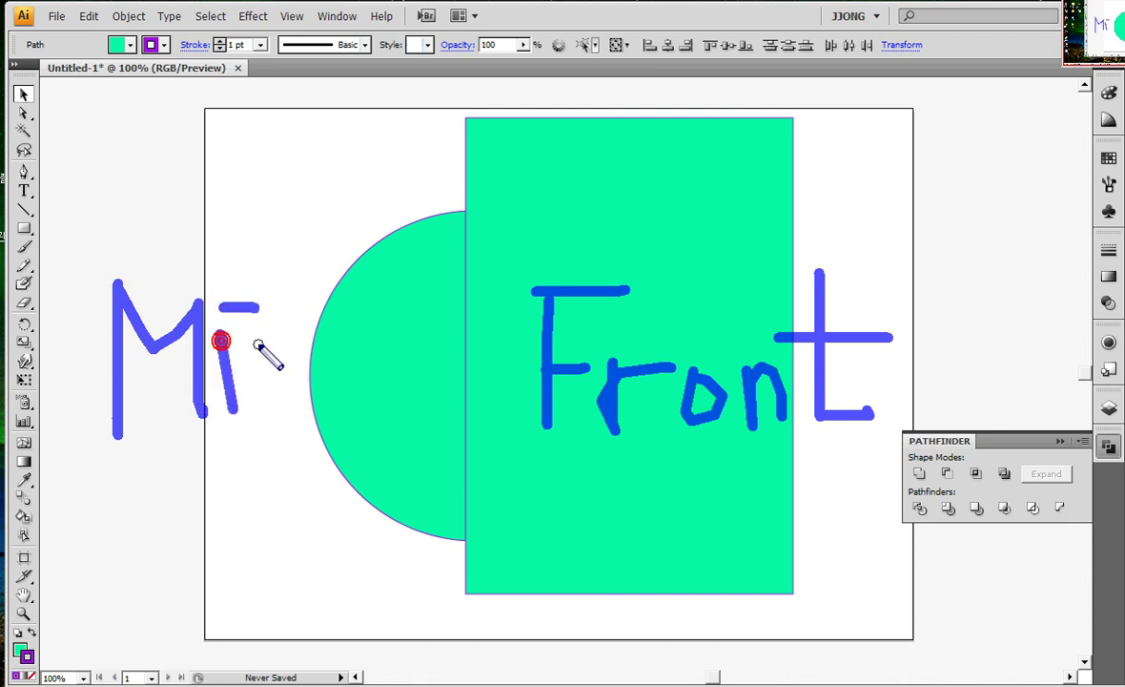
left_click_drag(236, 344, 286, 395)
left_click(319, 337)
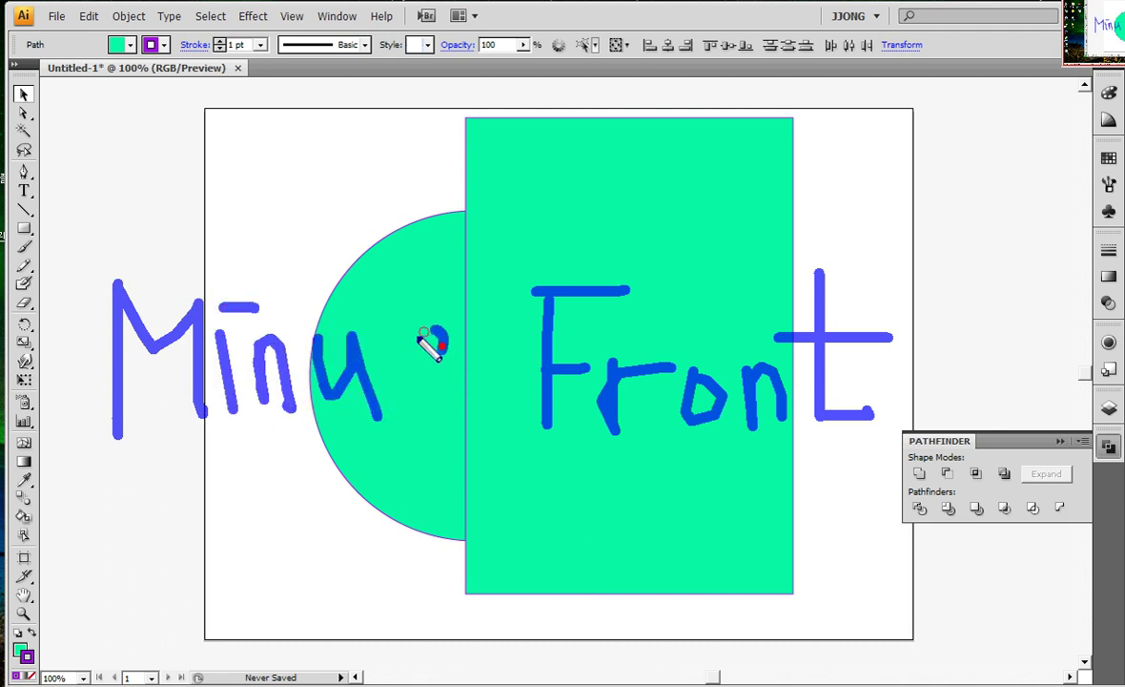
left_click_drag(444, 332, 390, 402)
mouse_move(961, 492)
left_mouse_down()
mouse_move(923, 486)
mouse_move(962, 498)
left_mouse_up()
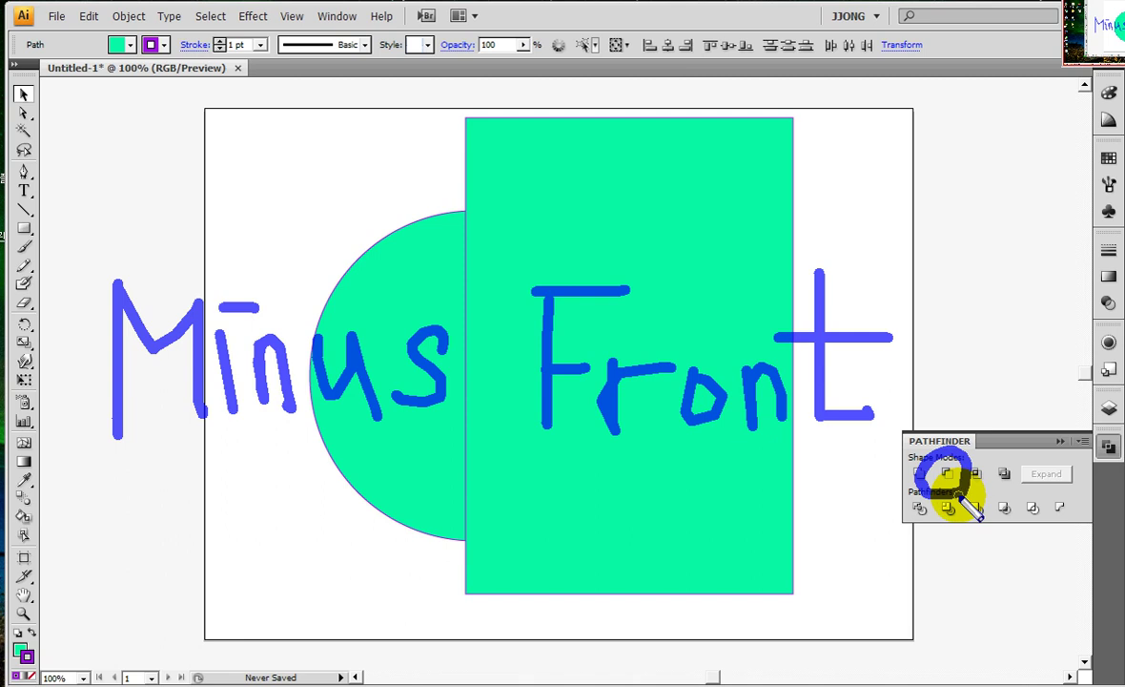
key("Escape")
- Apply Minus Front, leaving a 176 × 372.4 px mint half-circle, then deselect it
key("ctrl+a")
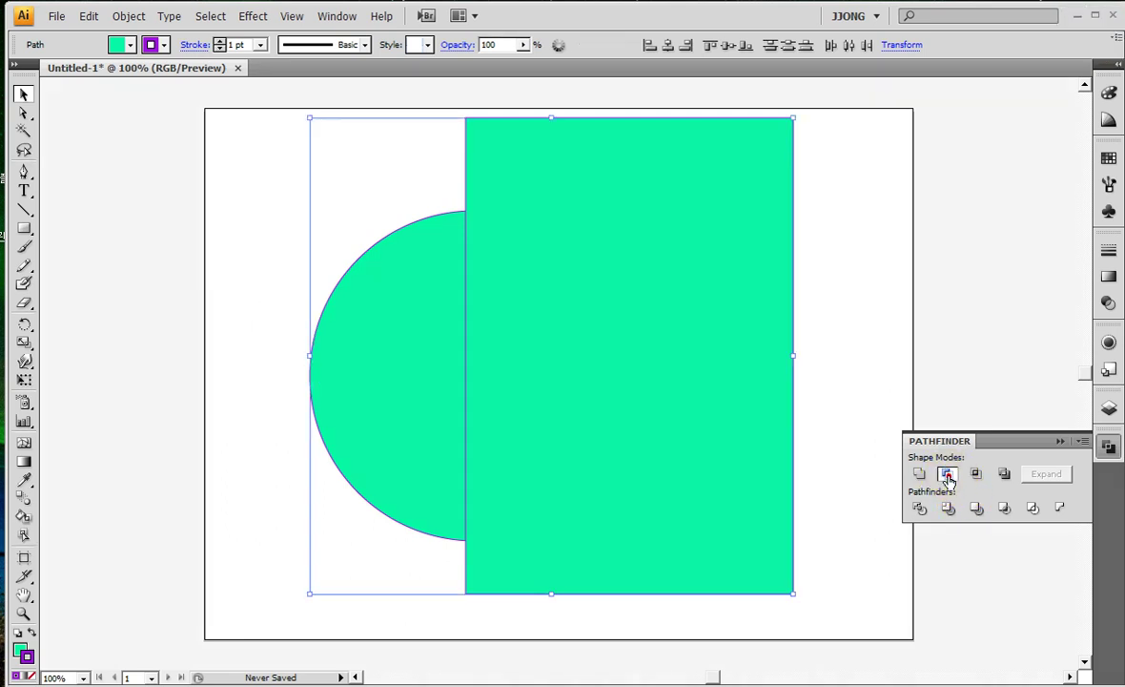
left_click(946, 474)
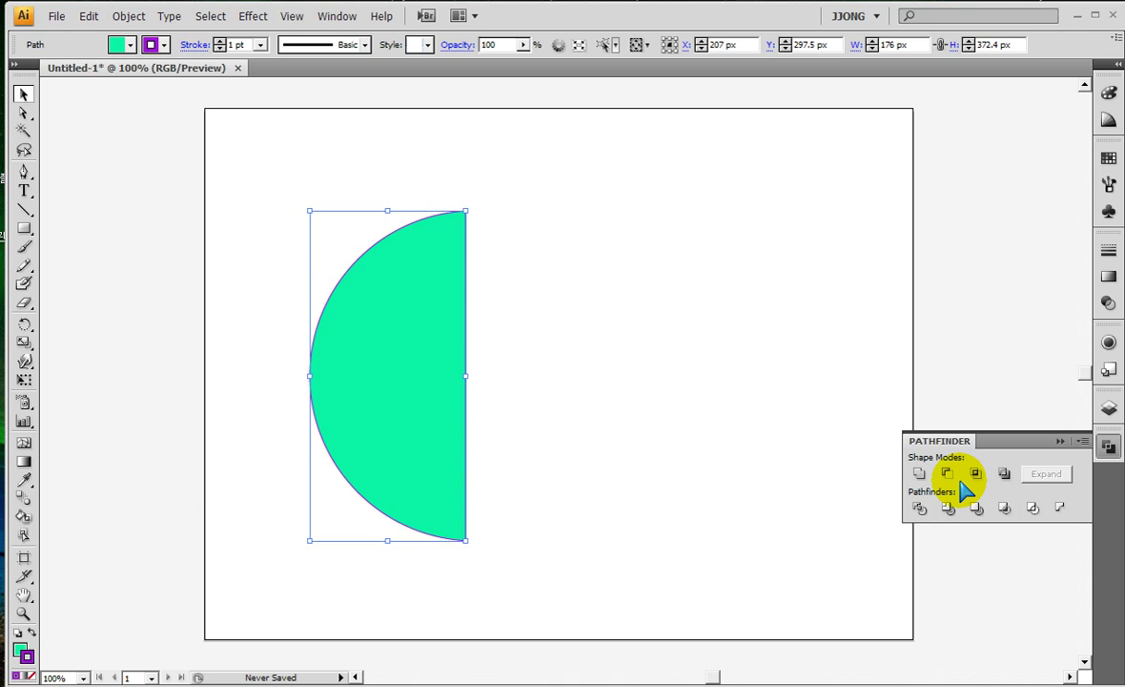
left_click(610, 289)
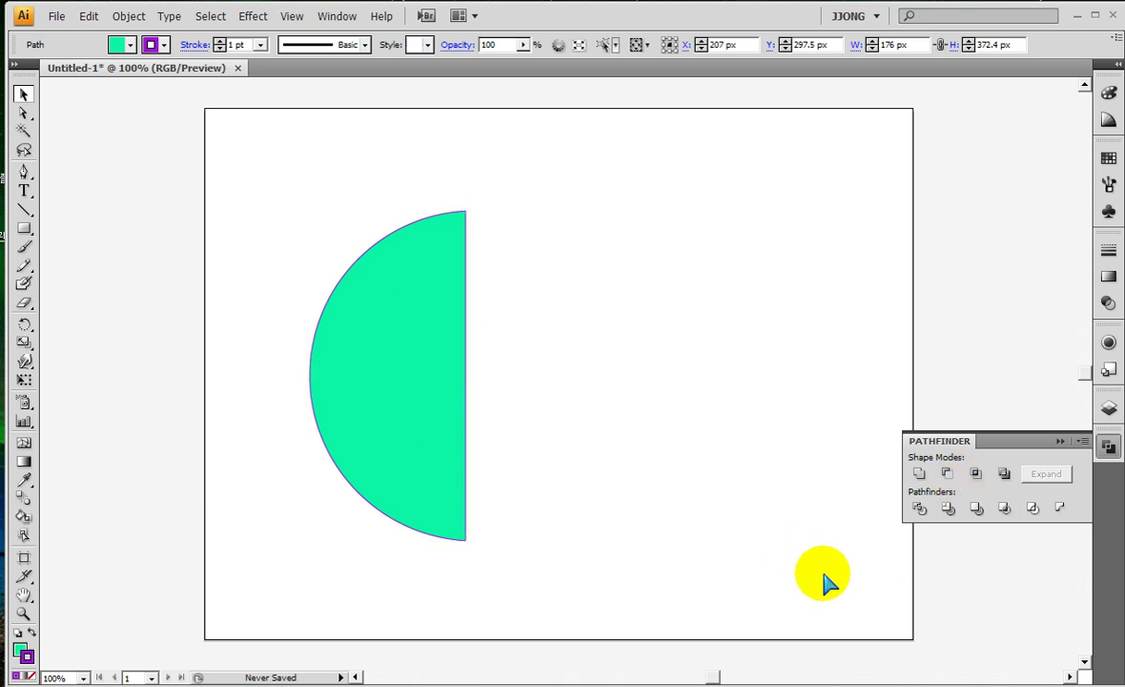